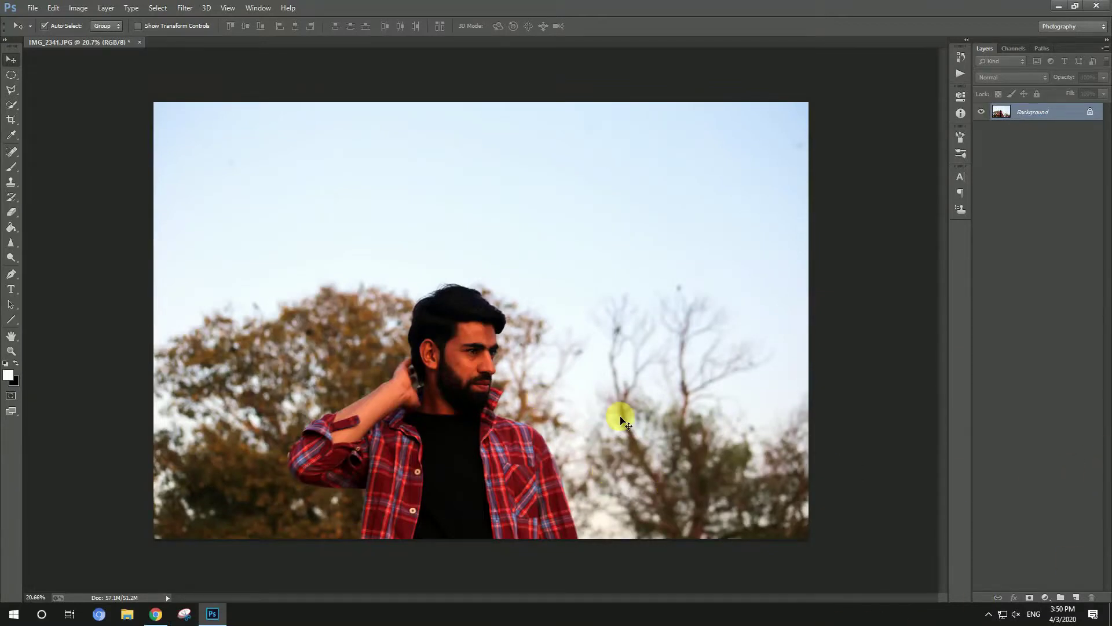
Paste the copied cloudy sky photo as a new layer above the portrait
key(ctrl+v)
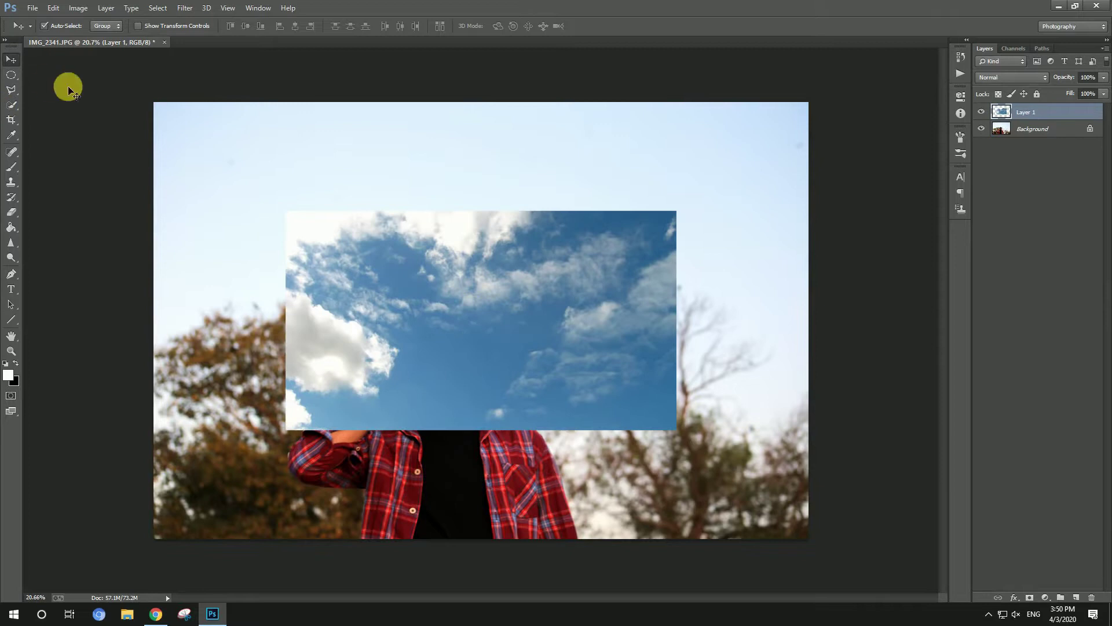
Move the sky layer to the top-left and scale it past the canvas edges
drag(525, 290, 394, 183)
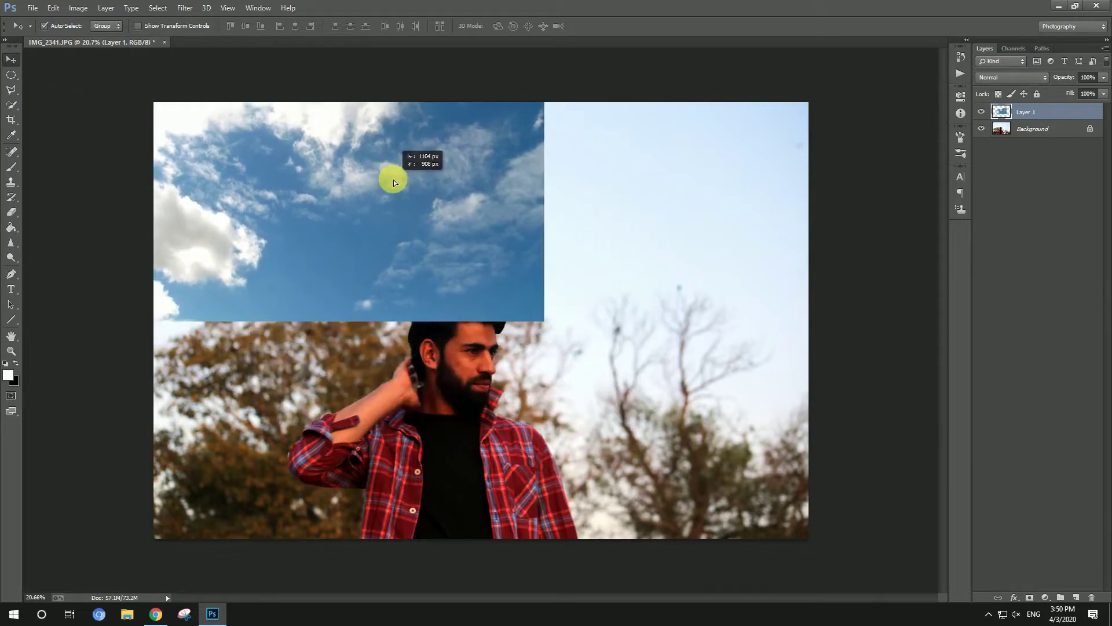
key(ctrl+t)
drag(547, 323, 808, 546)
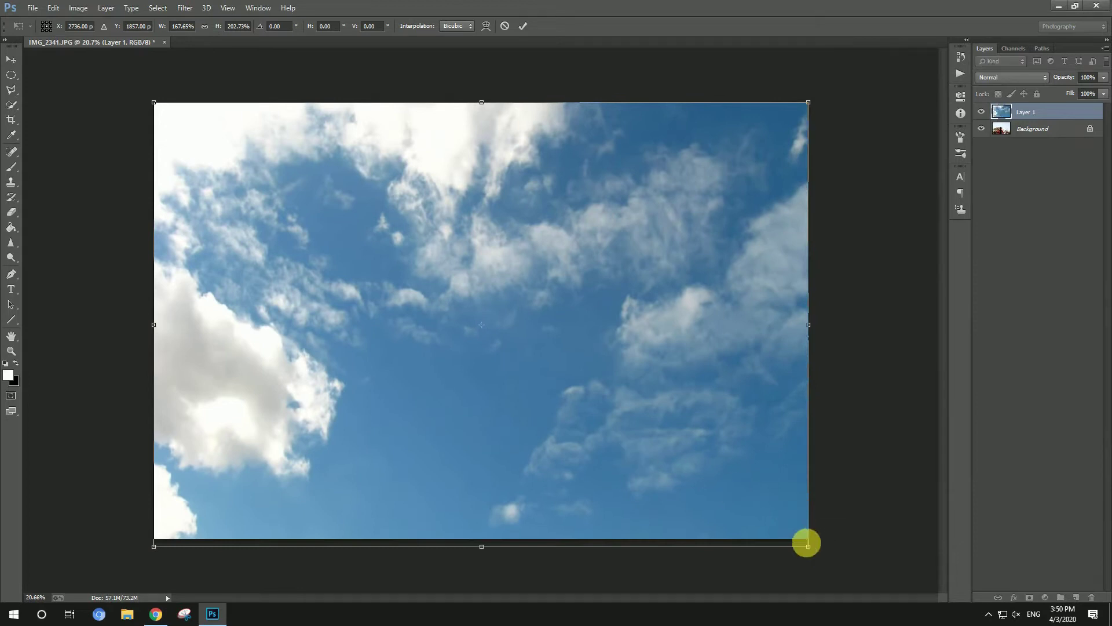
drag(808, 547, 874, 564)
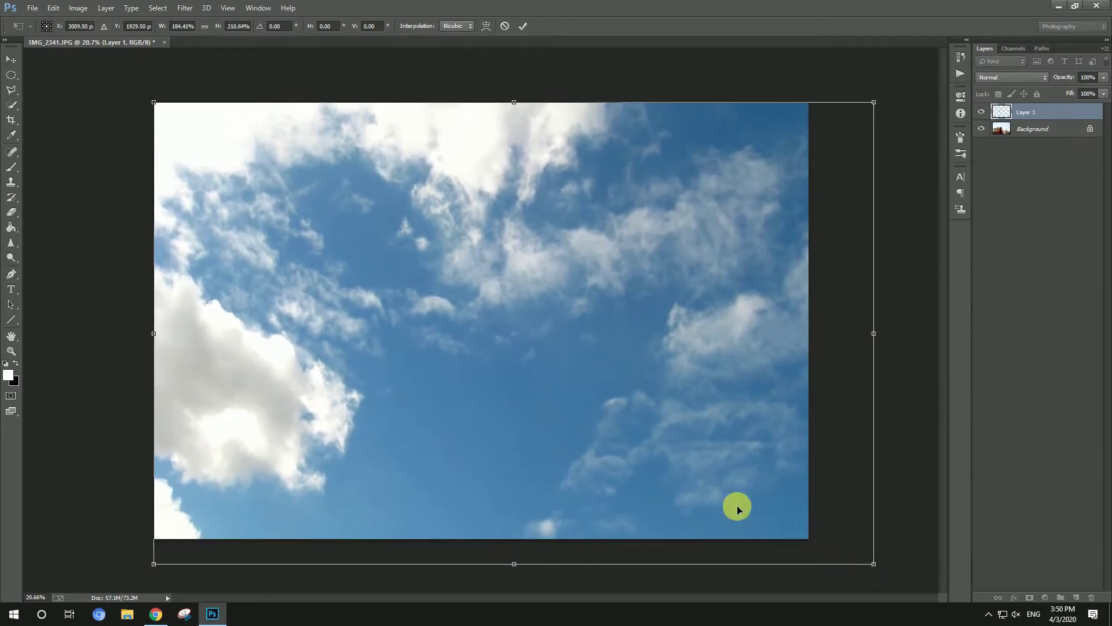
key(Return)
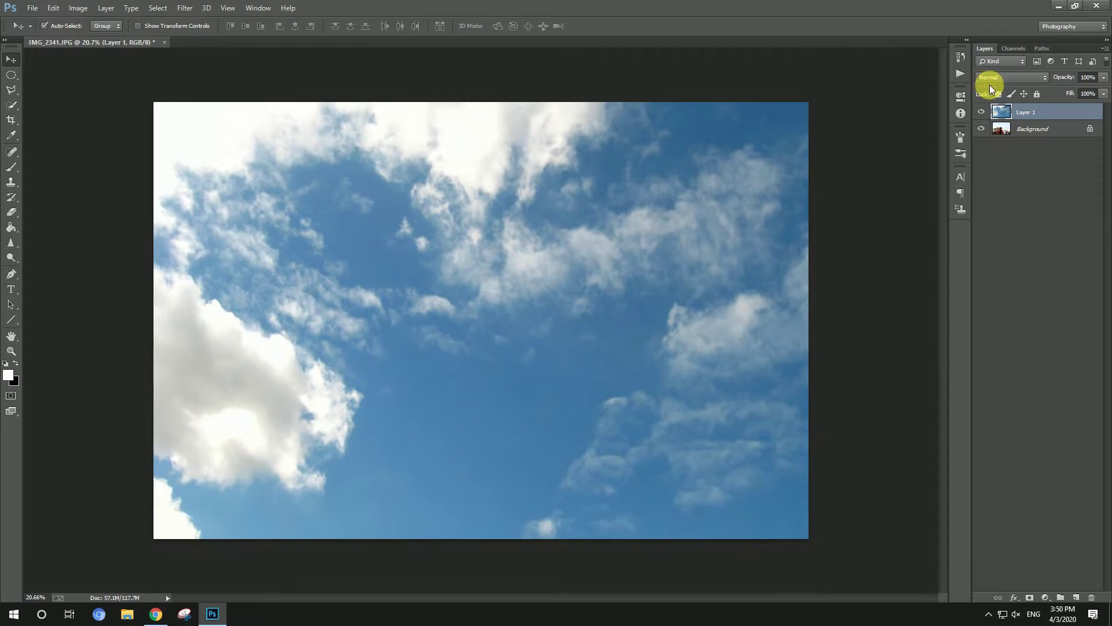
Set the sky layer's blend mode to Multiply and add a layer mask
click(992, 78)
click(985, 126)
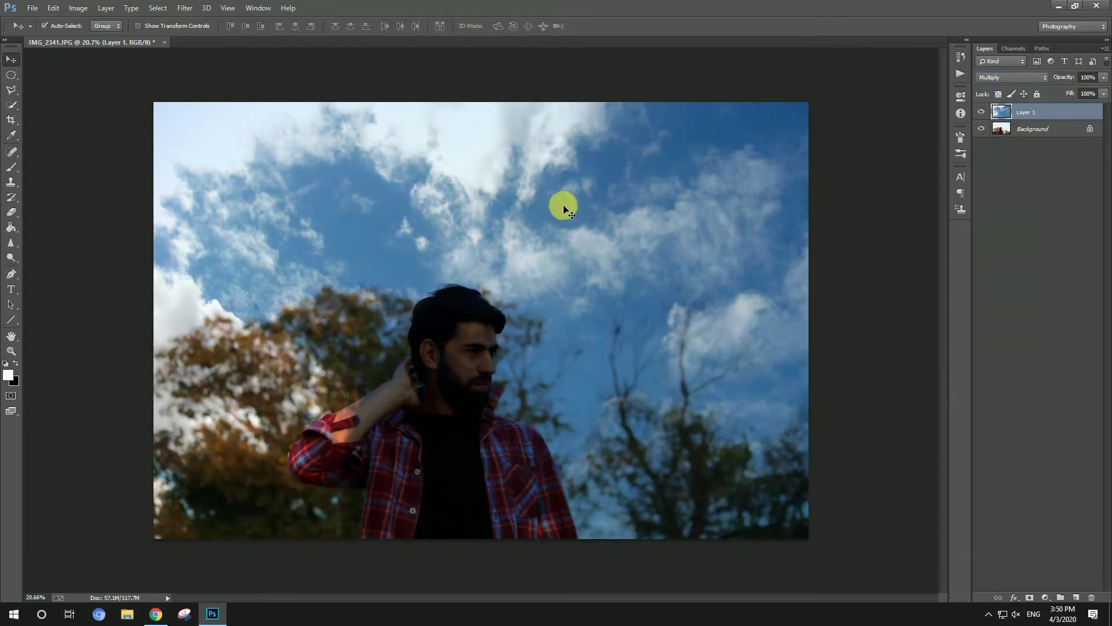
click(1034, 598)
Paint black on the mask at full opacity to reveal the man's face, neck, arm and shirt
key(b)
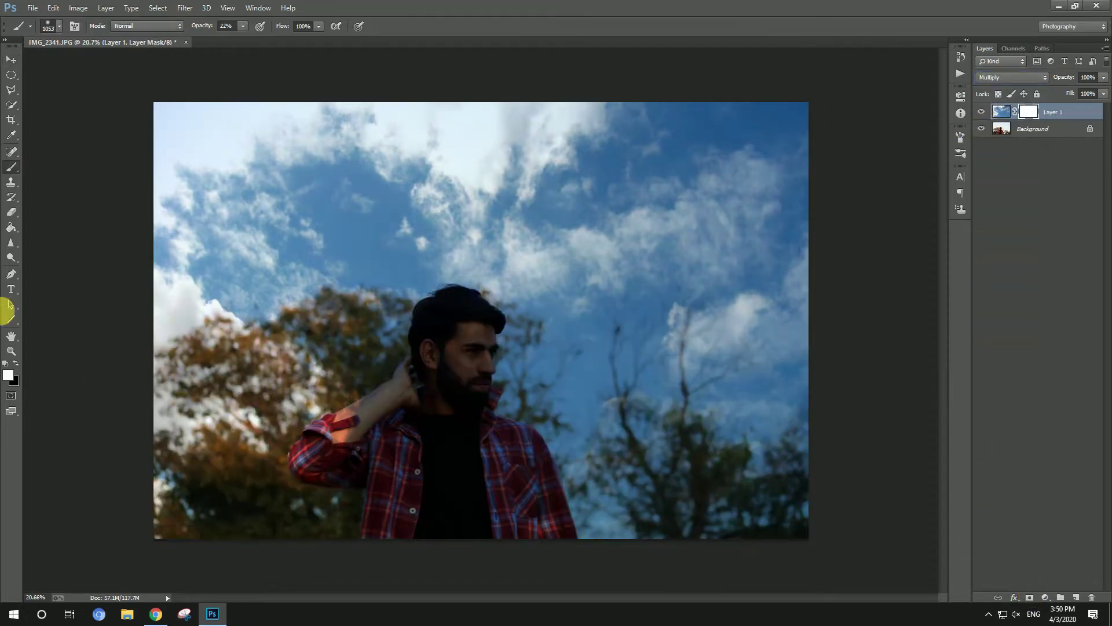
drag(14, 166, 26, 163)
click(16, 364)
mouse_move(328, 398)
mouse_down()
mouse_move(427, 428)
mouse_move(440, 463)
mouse_up()
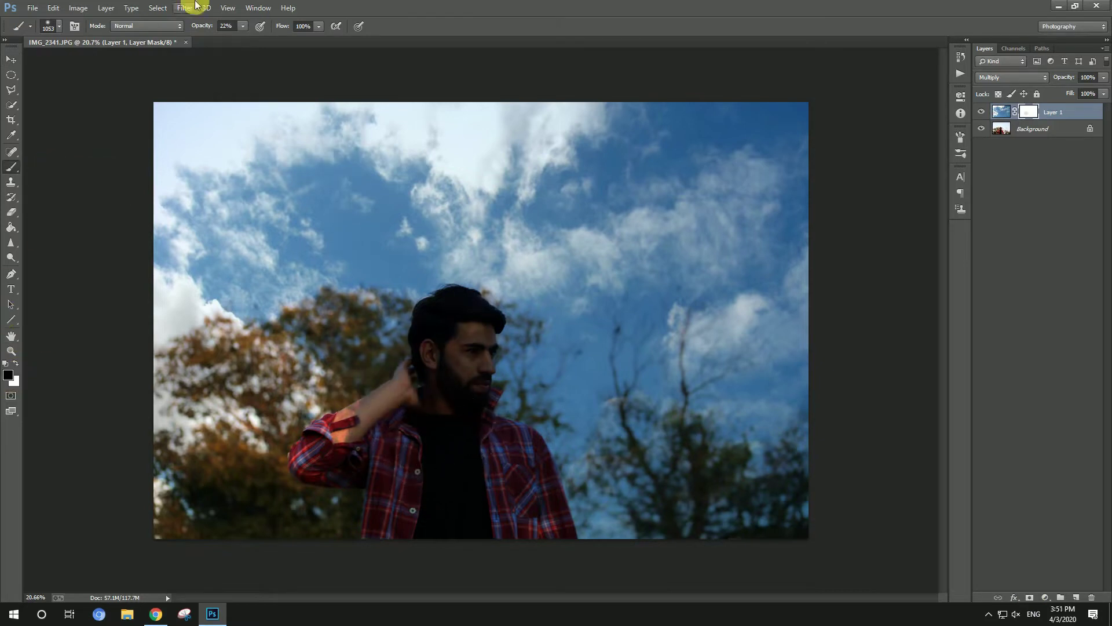
drag(208, 28, 357, 34)
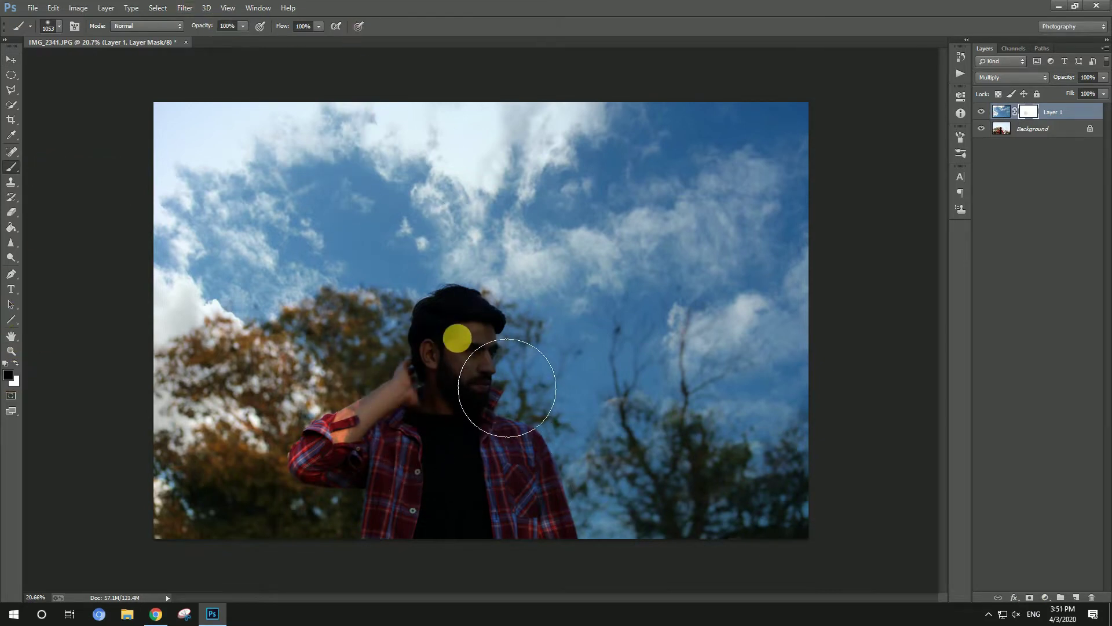
drag(454, 336, 430, 409)
mouse_move(480, 458)
mouse_down()
mouse_move(322, 545)
mouse_move(235, 534)
mouse_move(384, 484)
mouse_move(405, 446)
mouse_move(446, 485)
mouse_move(789, 581)
mouse_move(832, 623)
mouse_up()
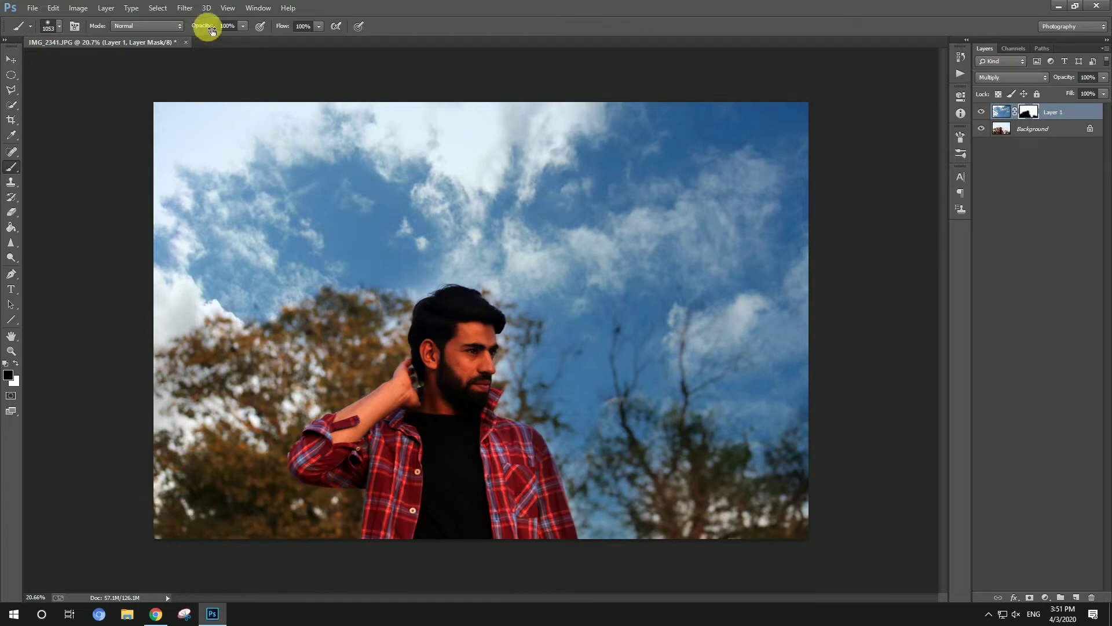
Mask the sky around the right-hand tree, undoing the stroke over the left trees
mouse_move(409, 354)
mouse_down()
mouse_move(268, 298)
mouse_move(178, 372)
mouse_up()
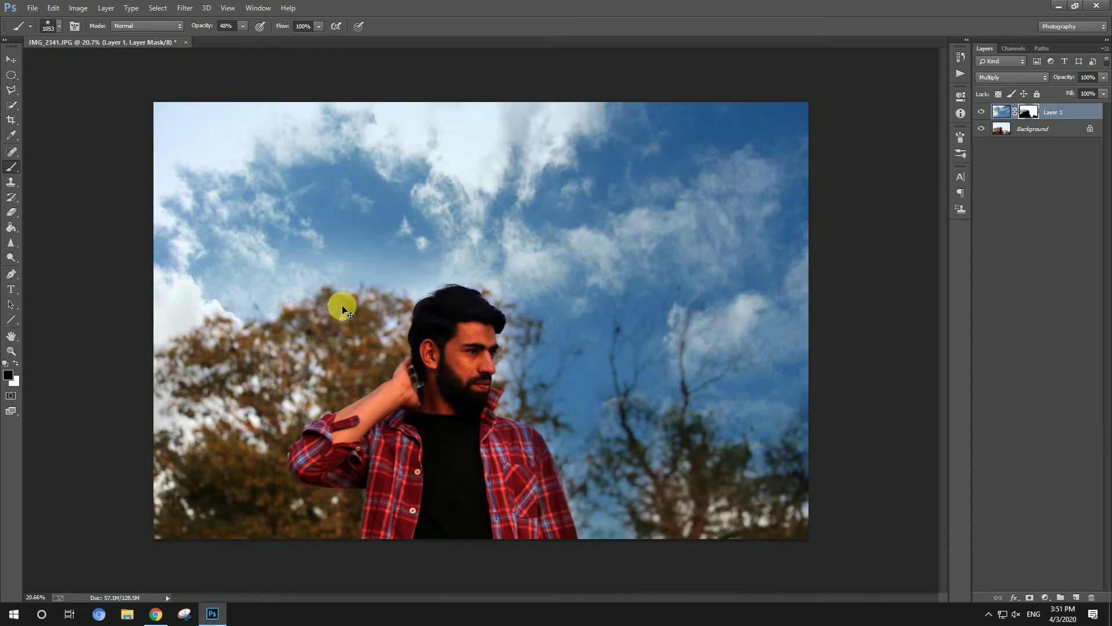
key(ctrl+z)
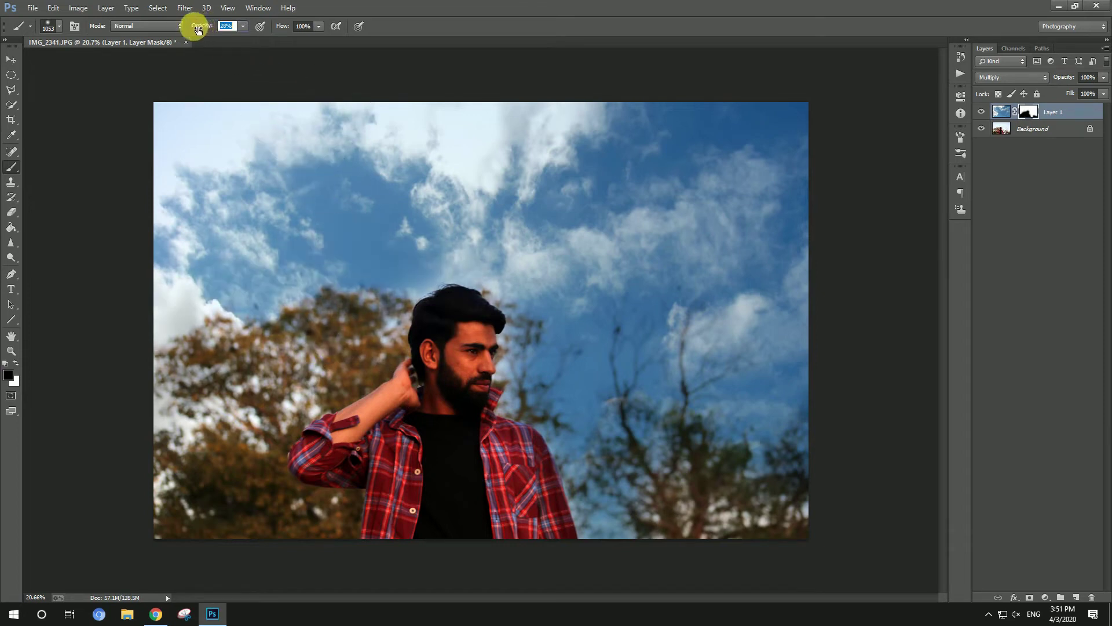
text(28)
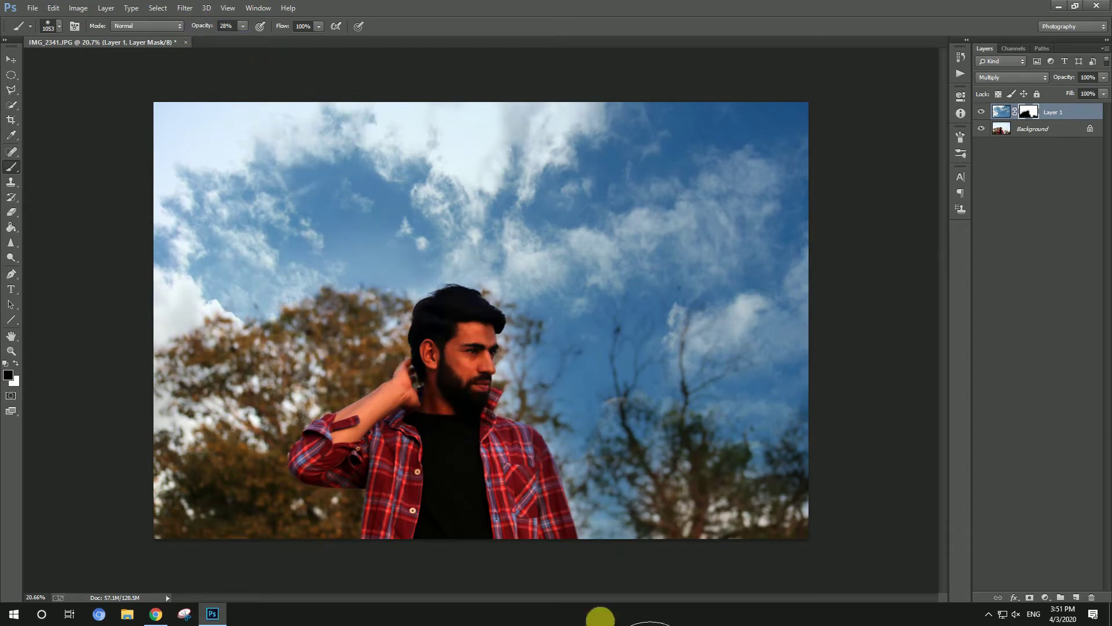
mouse_move(597, 542)
mouse_down()
mouse_move(659, 405)
mouse_move(850, 474)
mouse_move(619, 337)
mouse_up()
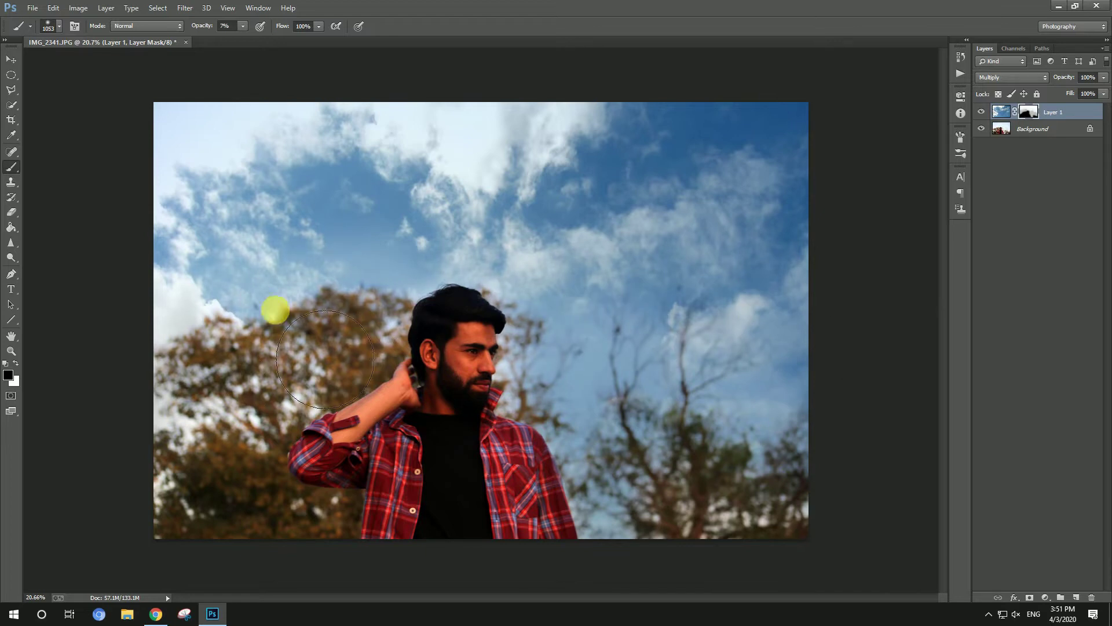
scroll(591, 263, down, 2)
scroll(694, 225, up, 2)
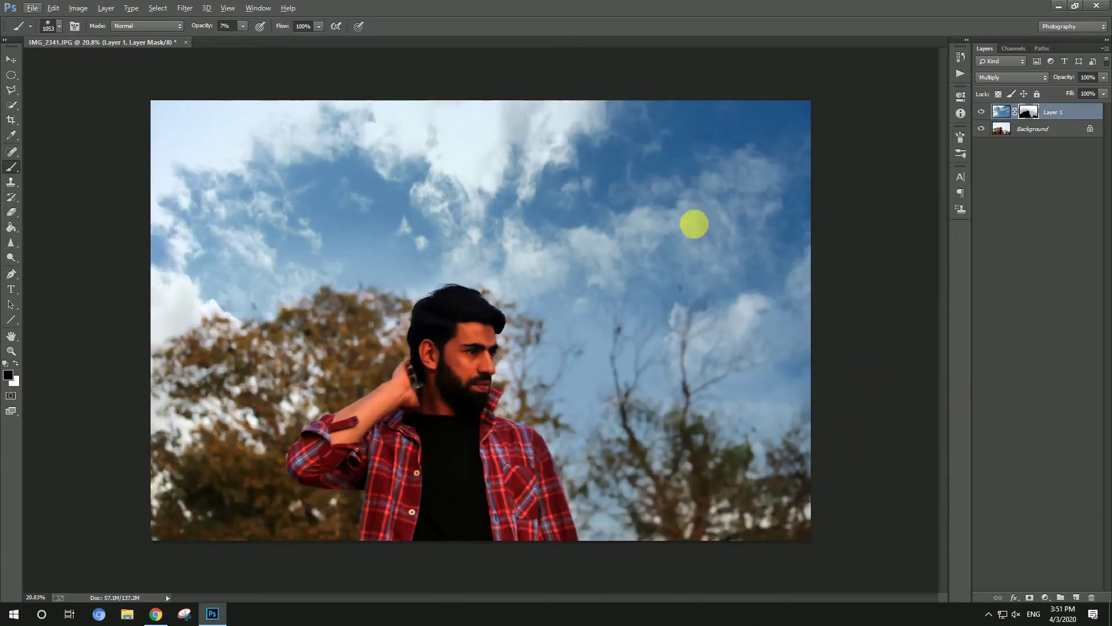
Brighten the Background layer with the Lighter (RGB) Curves preset
click(1043, 131)
key(ctrl+m)
click(791, 59)
click(811, 140)
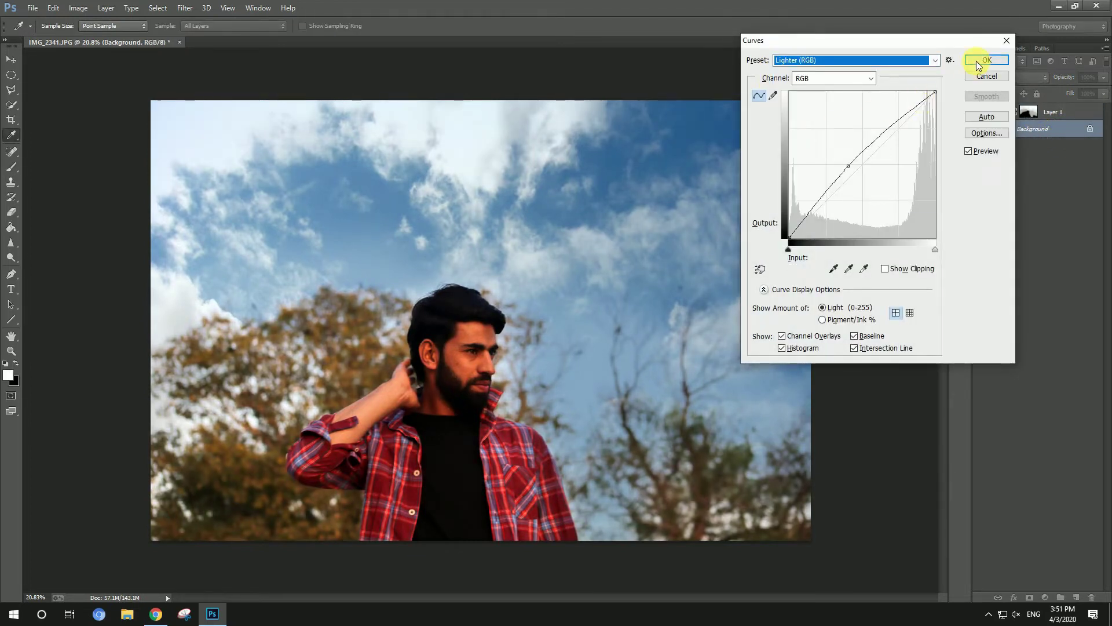
click(975, 61)
Apply default Shadows/Highlights to lift the shadows and begin a 16:9 crop
key(b)
click(79, 8)
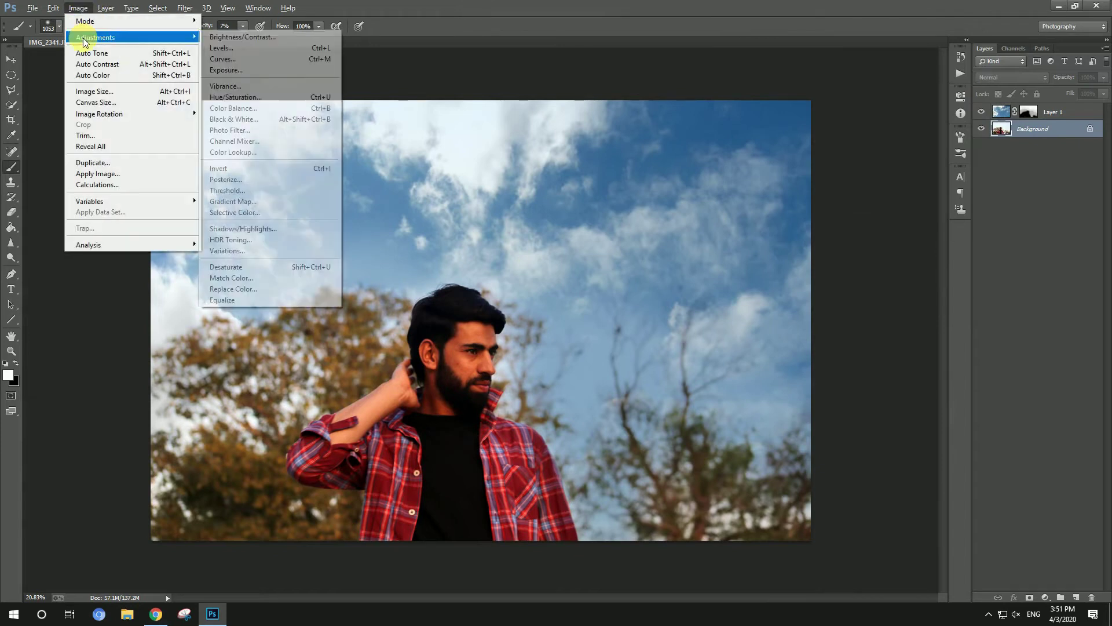
click(305, 228)
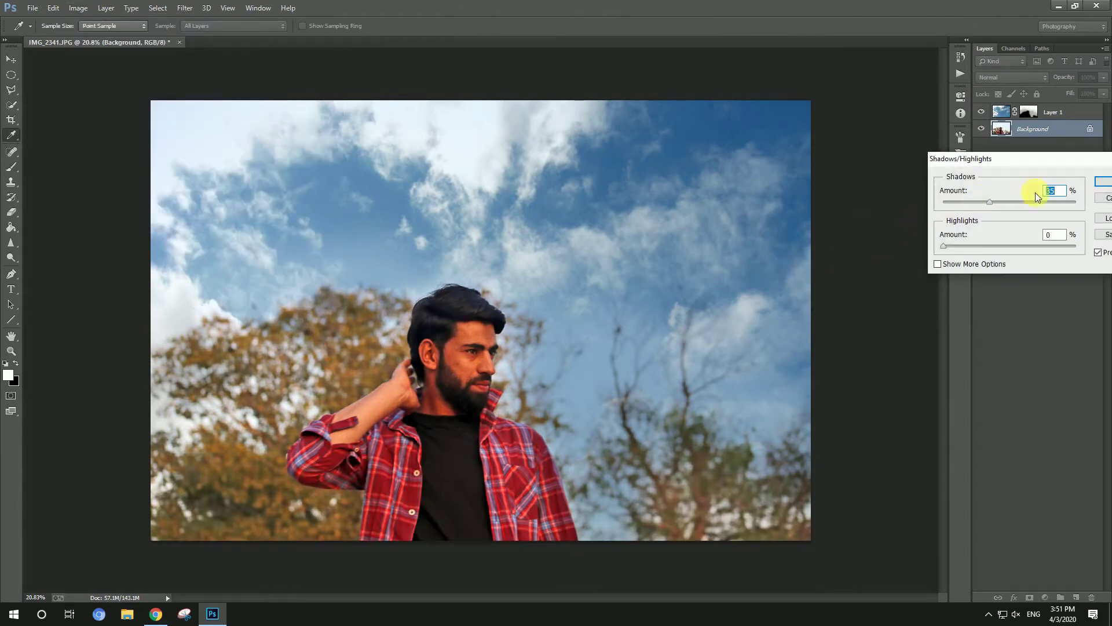
click(1103, 183)
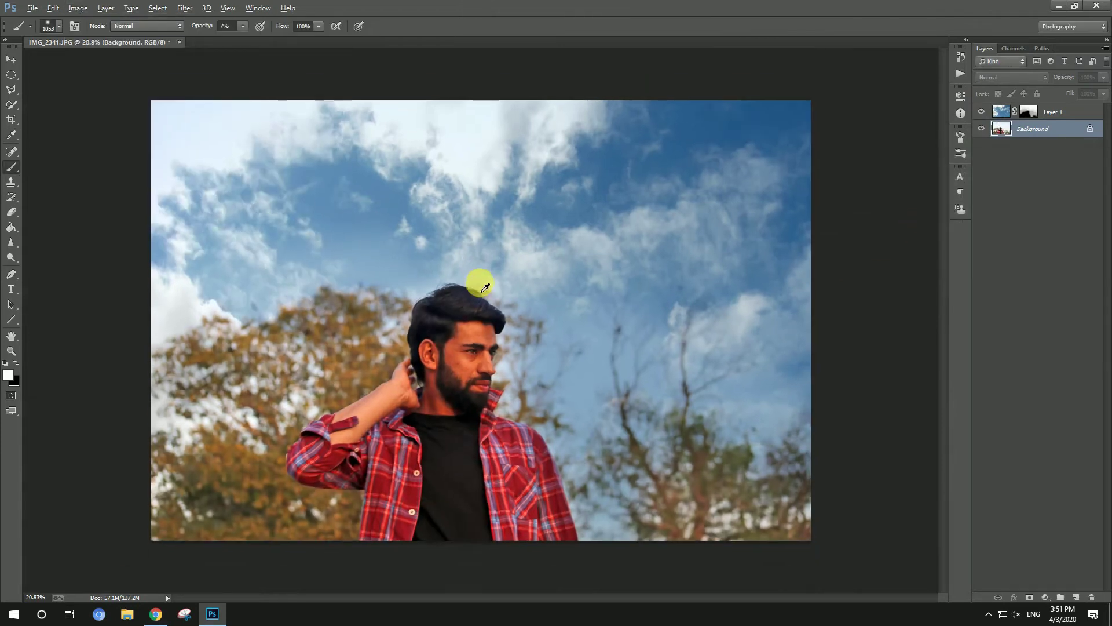
scroll(485, 287, up, 1)
scroll(485, 287, down, 1)
key(c)
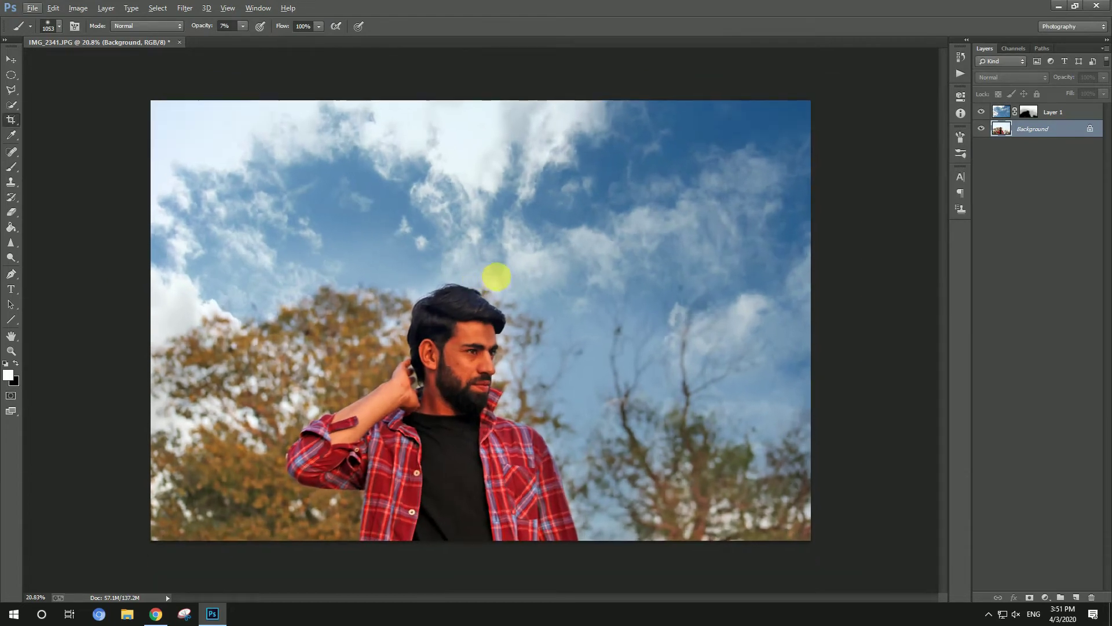
scroll(493, 281, down, 1)
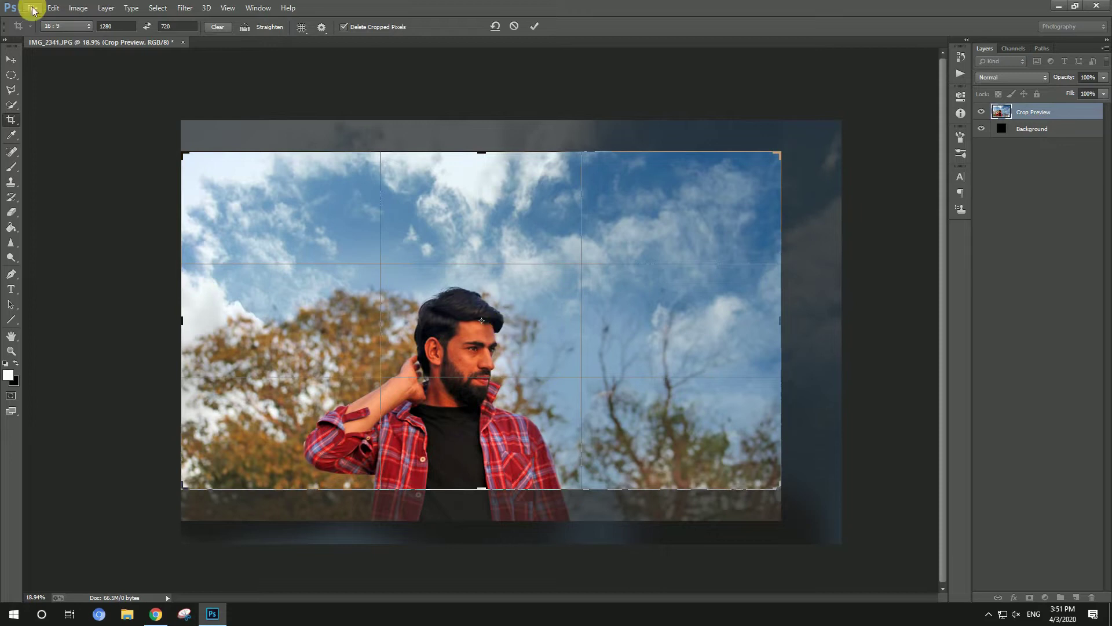
Clear the fixed 16:9 crop ratio and crop a thin strip off the top
click(128, 34)
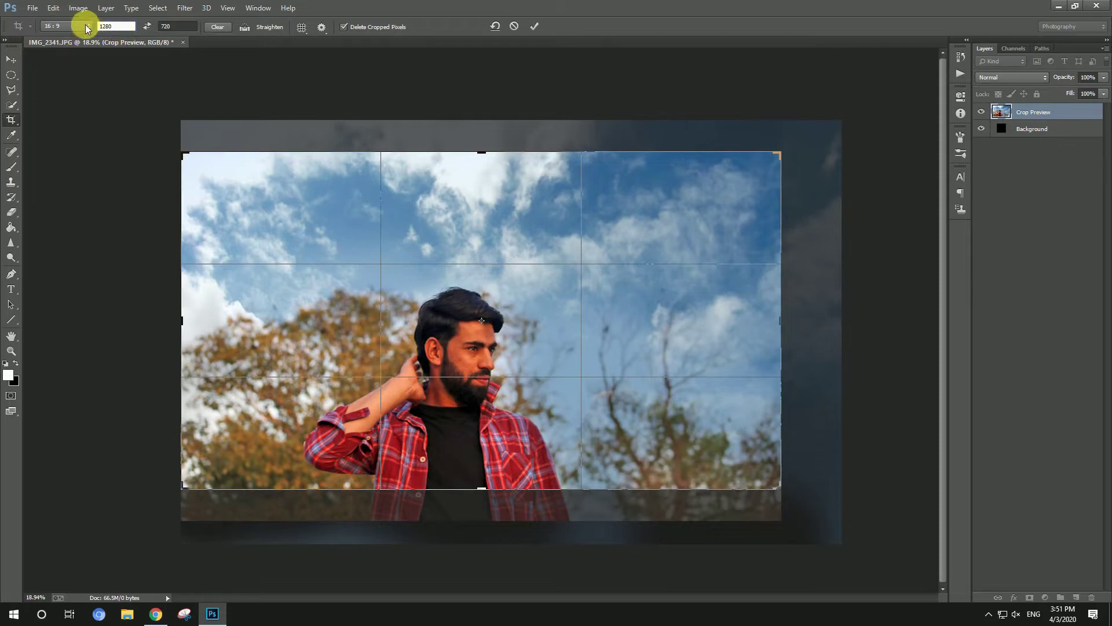
key(BackSpace)
key(BackSpace)
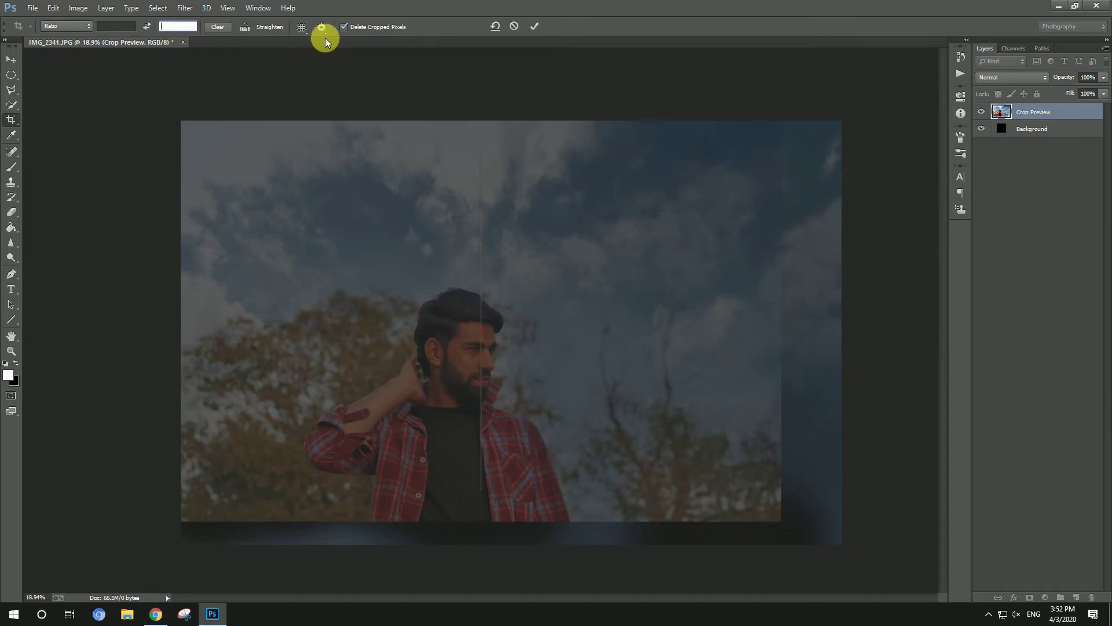
click(540, 27)
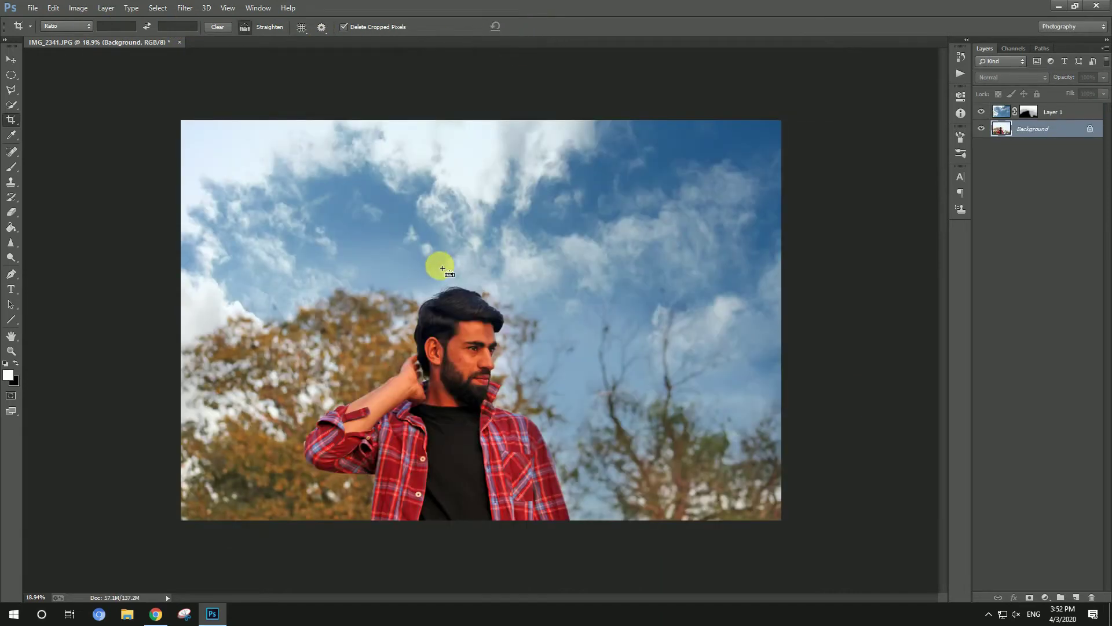
click(492, 509)
drag(489, 526, 482, 520)
drag(489, 130, 489, 141)
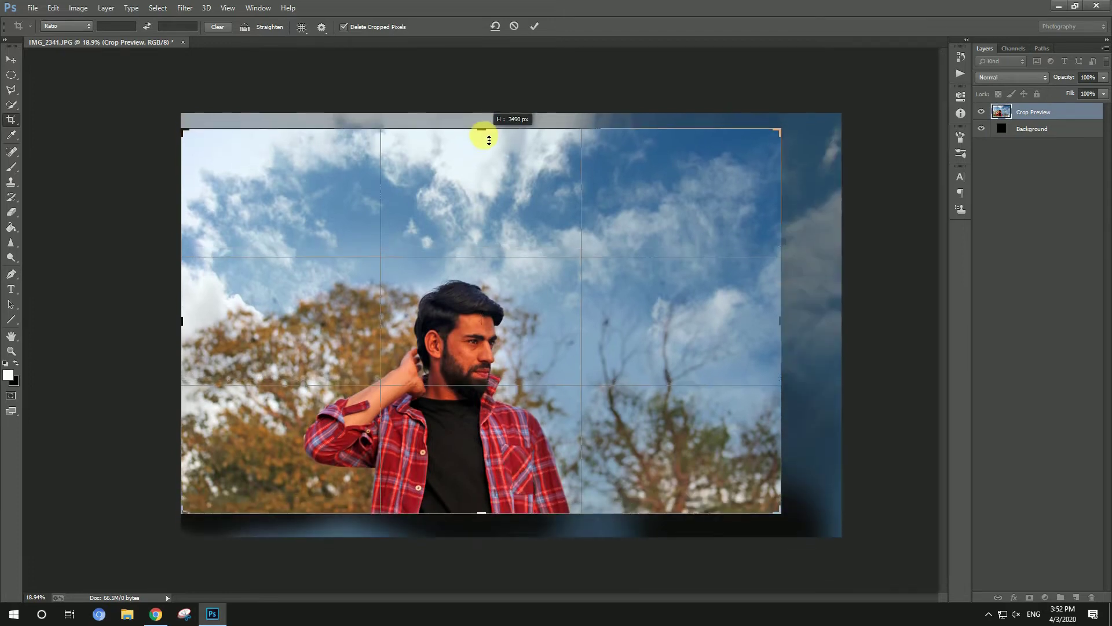
key(Return)
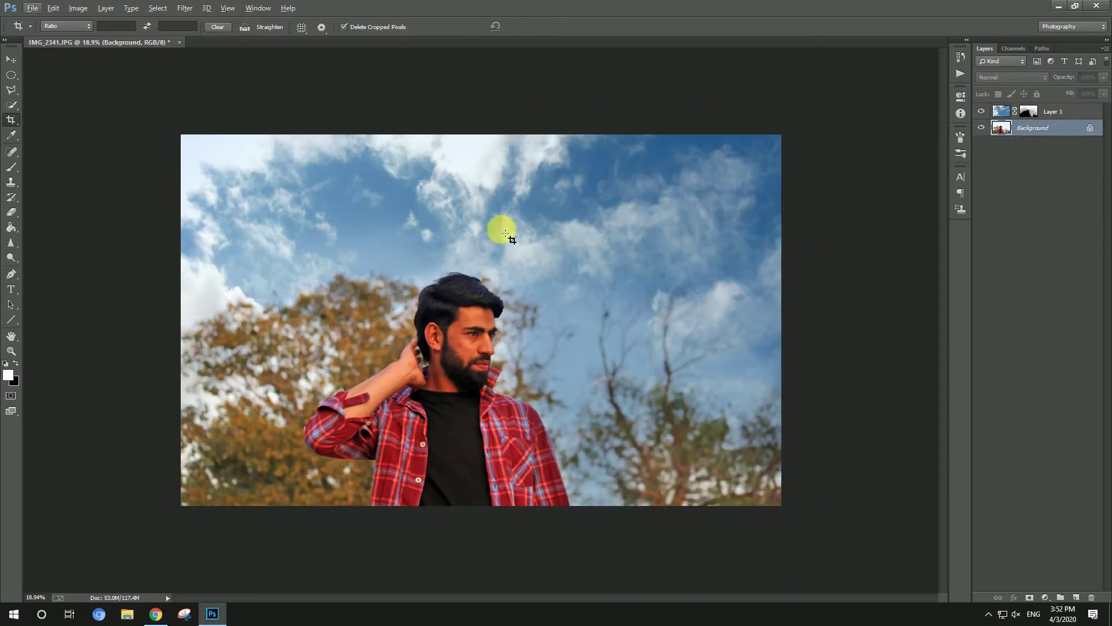
Crop a sliver off the bottom of the photo
click(466, 211)
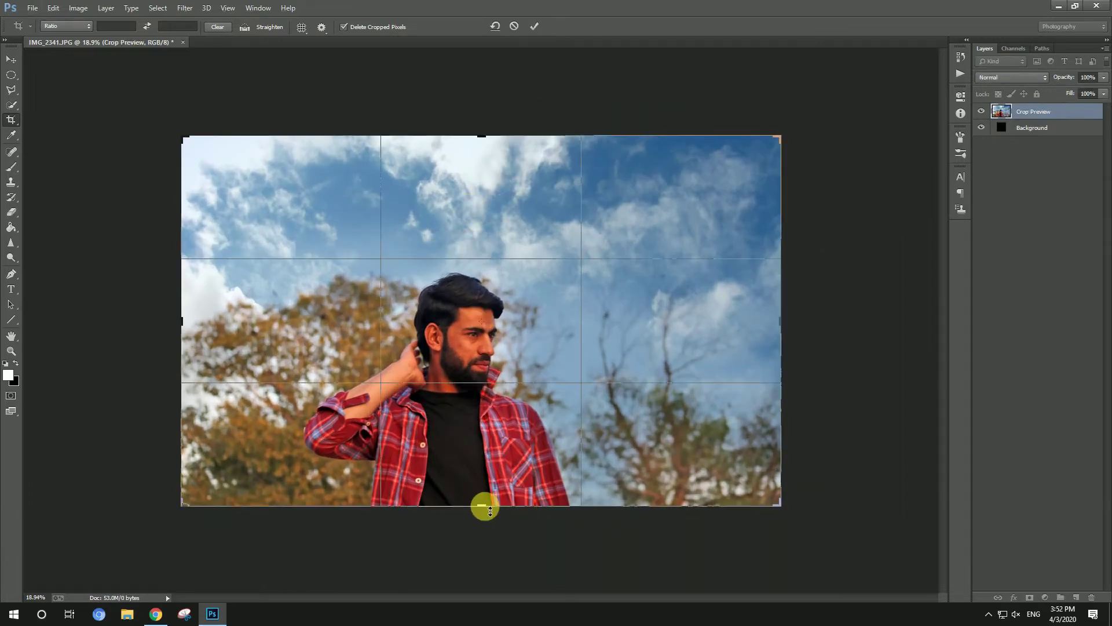
drag(486, 506, 485, 499)
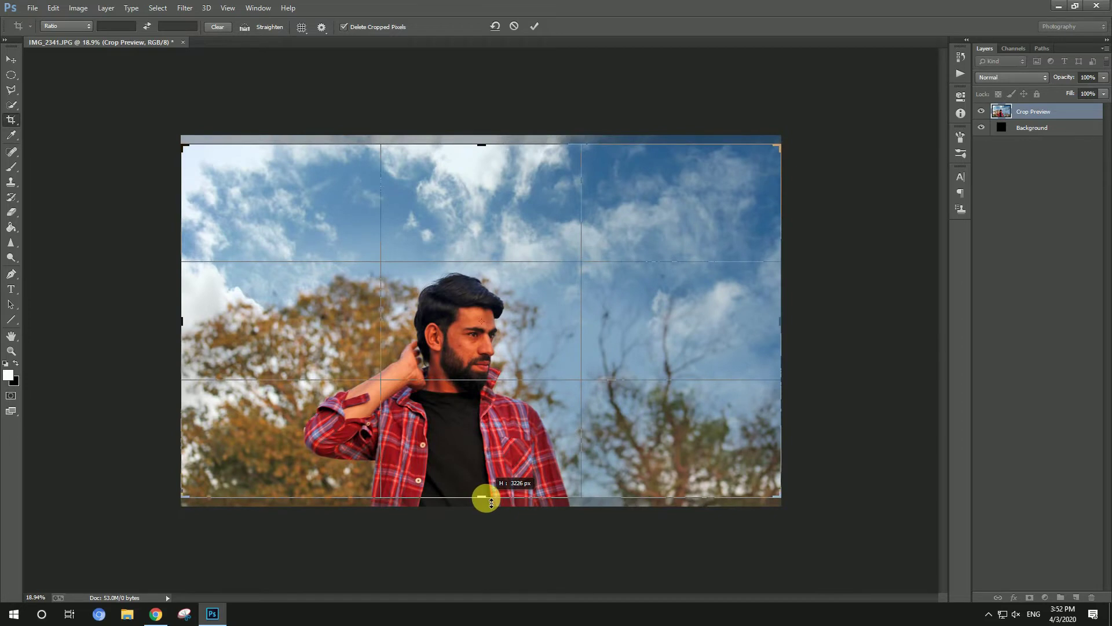
double_click(510, 414)
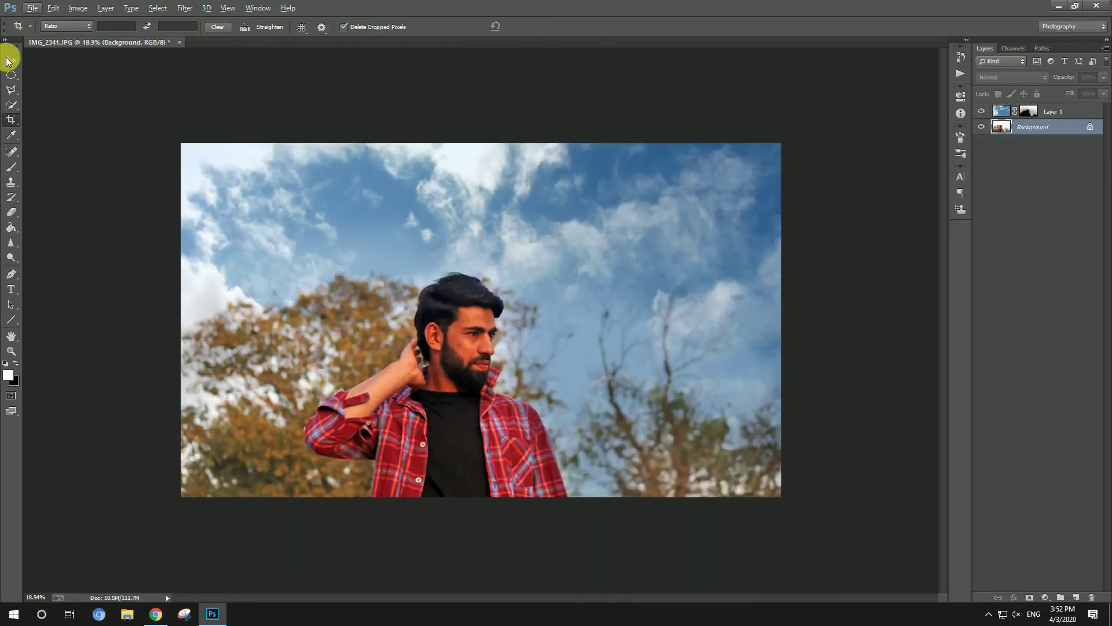
click(9, 60)
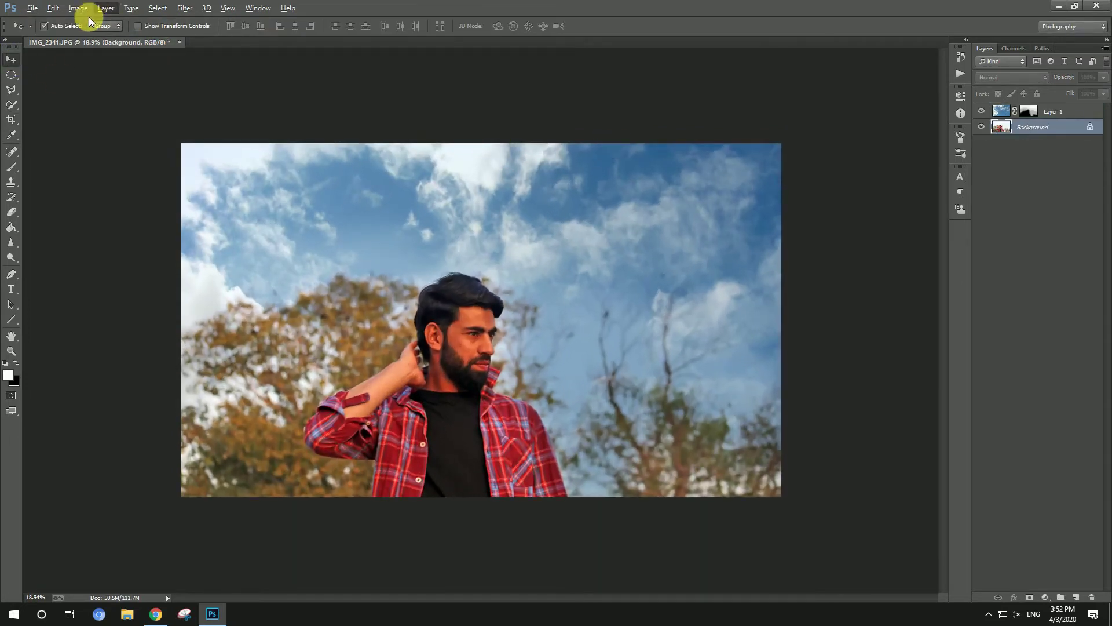
click(80, 8)
click(290, 210)
click(855, 149)
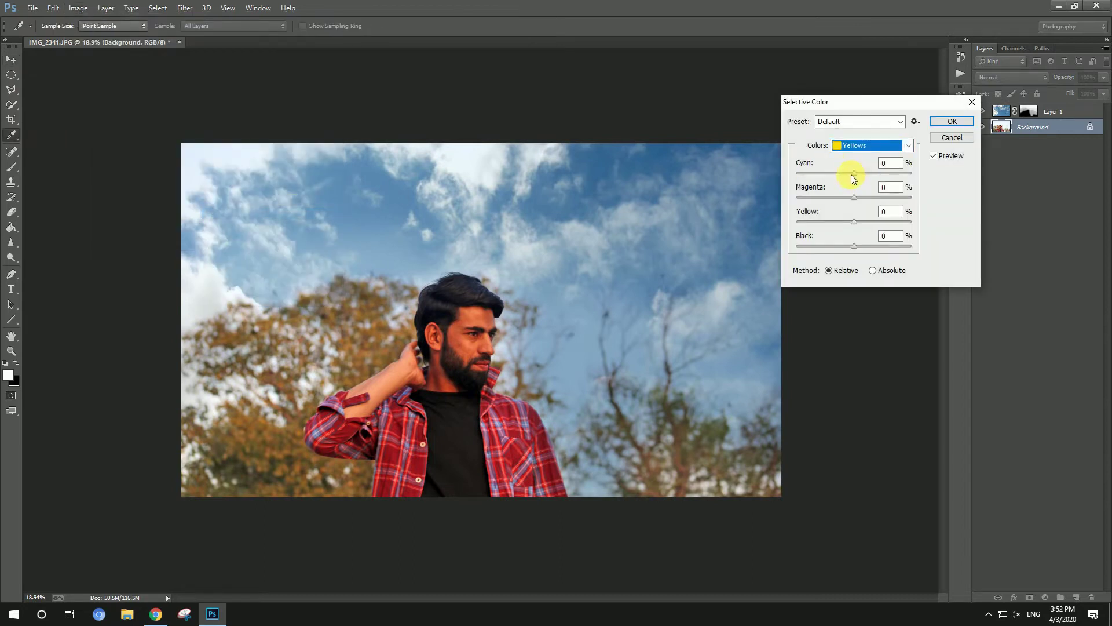
drag(851, 175, 688, 159)
drag(843, 162, 1005, 185)
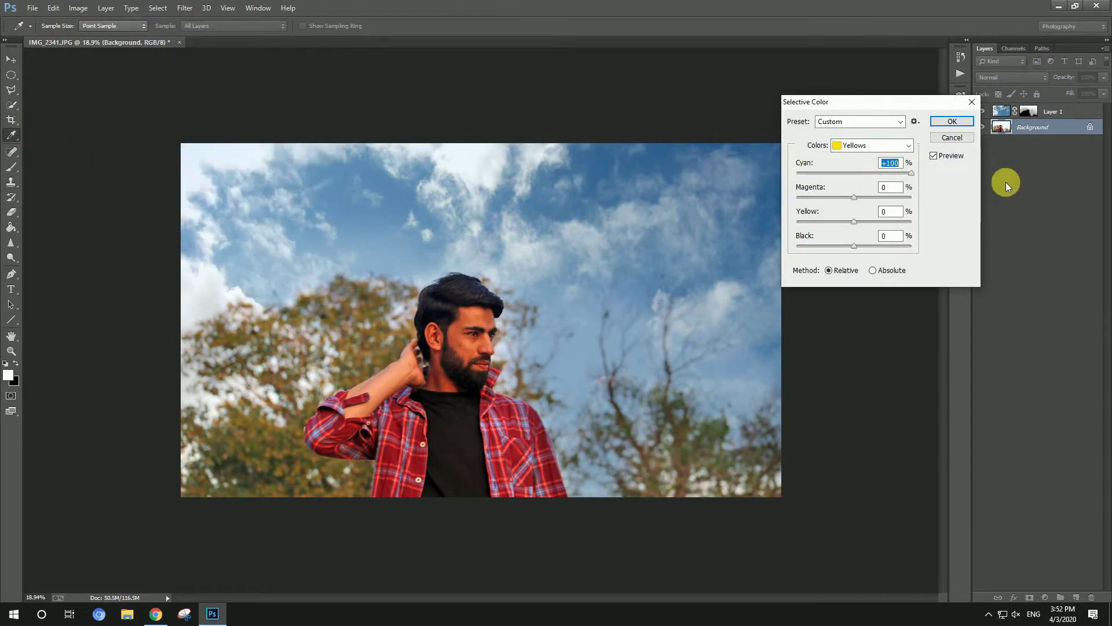
text(0)
mouse_move(854, 197)
mouse_down()
mouse_move(744, 190)
mouse_move(1011, 203)
mouse_up()
text(0)
drag(855, 225, 696, 205)
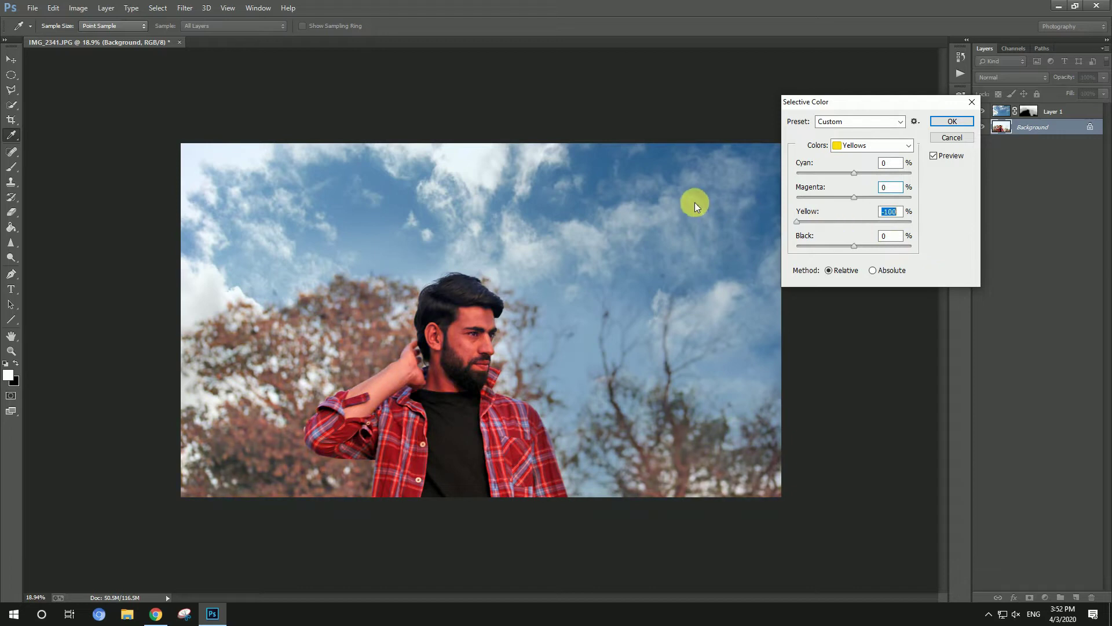
drag(856, 246, 699, 230)
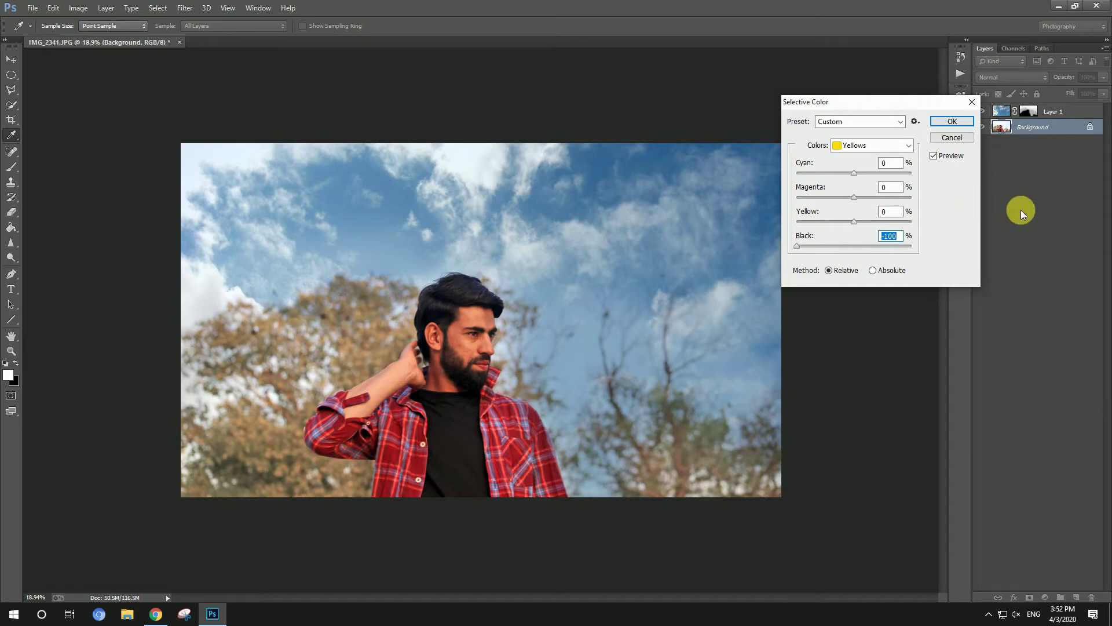
click(961, 139)
Apply a default Black & White adjustment, turning the man and trees grayscale
click(73, 8)
mouse_move(96, 37)
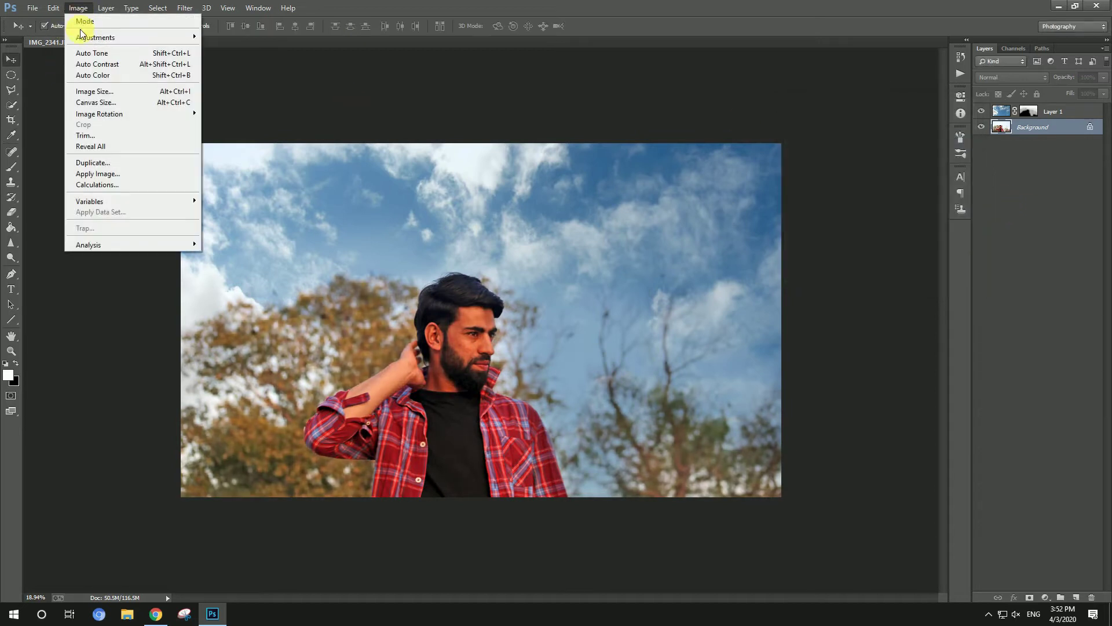
click(307, 120)
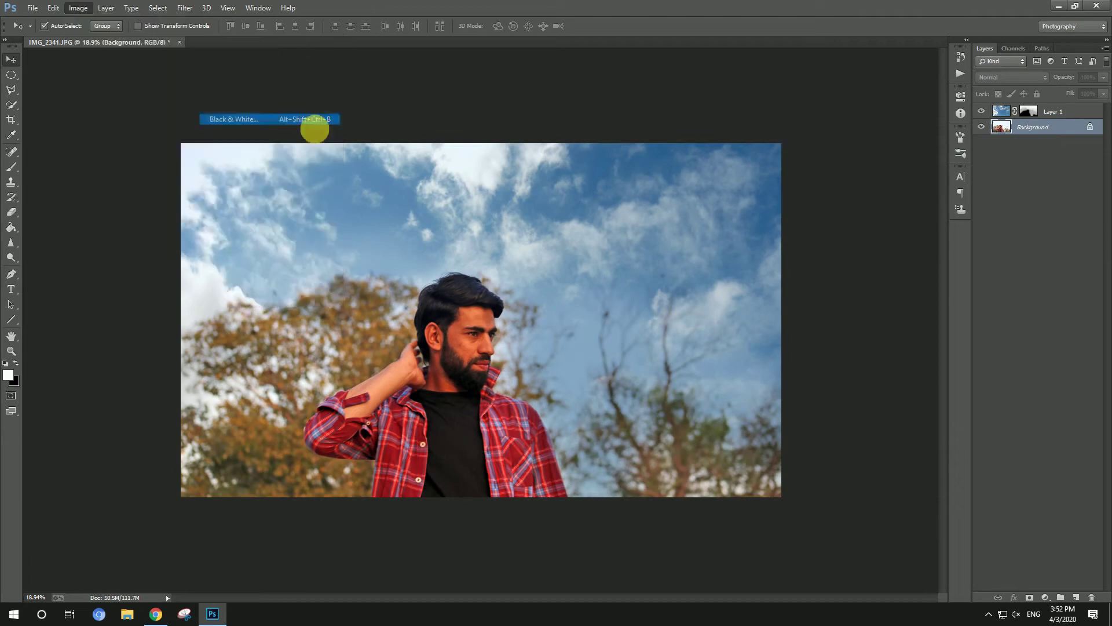
drag(853, 288, 993, 356)
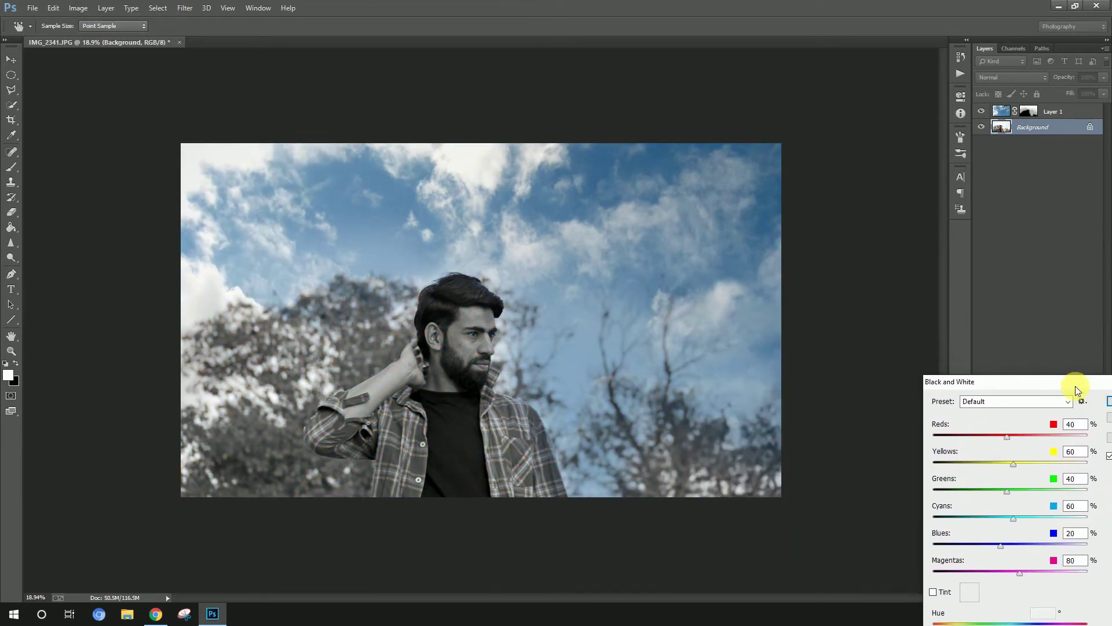
drag(994, 356, 669, 260)
click(729, 277)
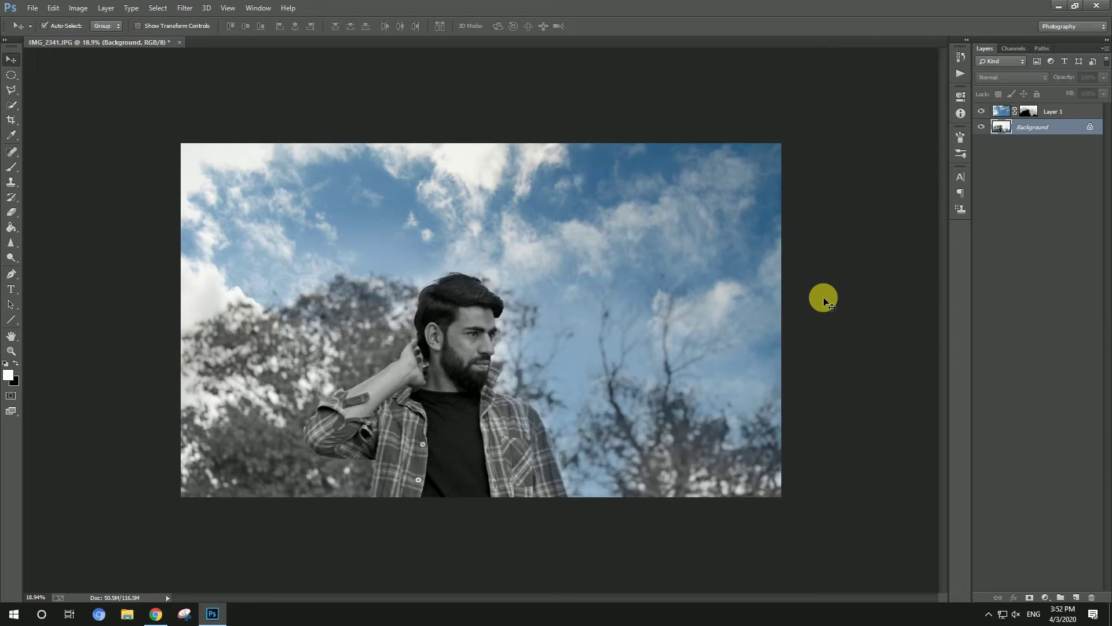
scroll(591, 238, down, 2)
scroll(593, 235, up, 3)
scroll(593, 236, up, 1)
scroll(593, 236, down, 1)
scroll(593, 236, up, 1)
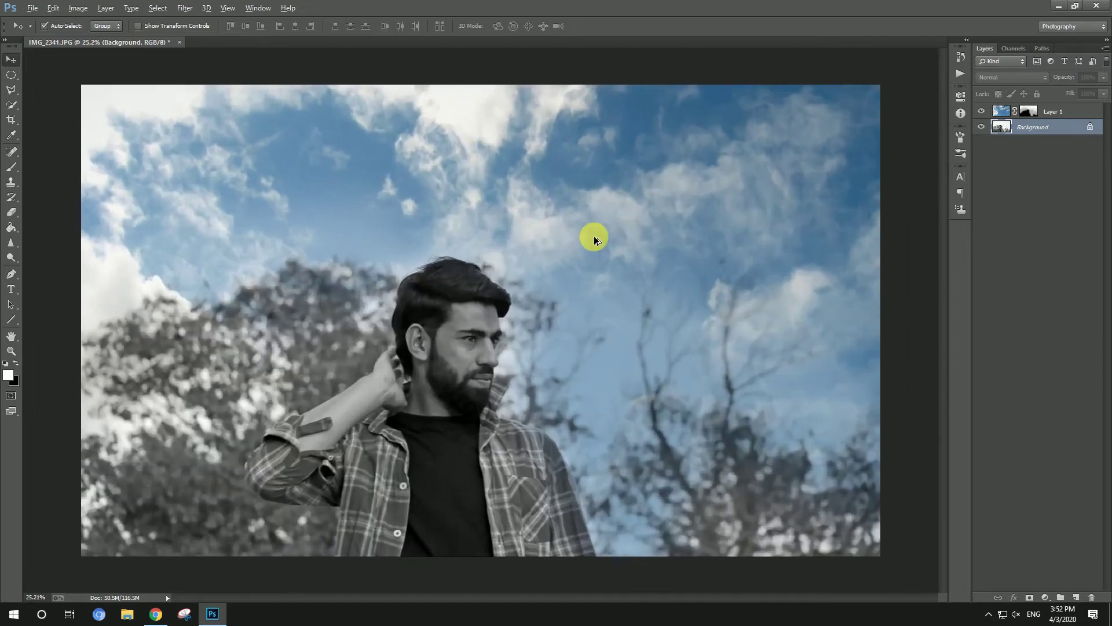
scroll(595, 237, down, 1)
scroll(594, 237, down, 1)
scroll(595, 215, up, 1)
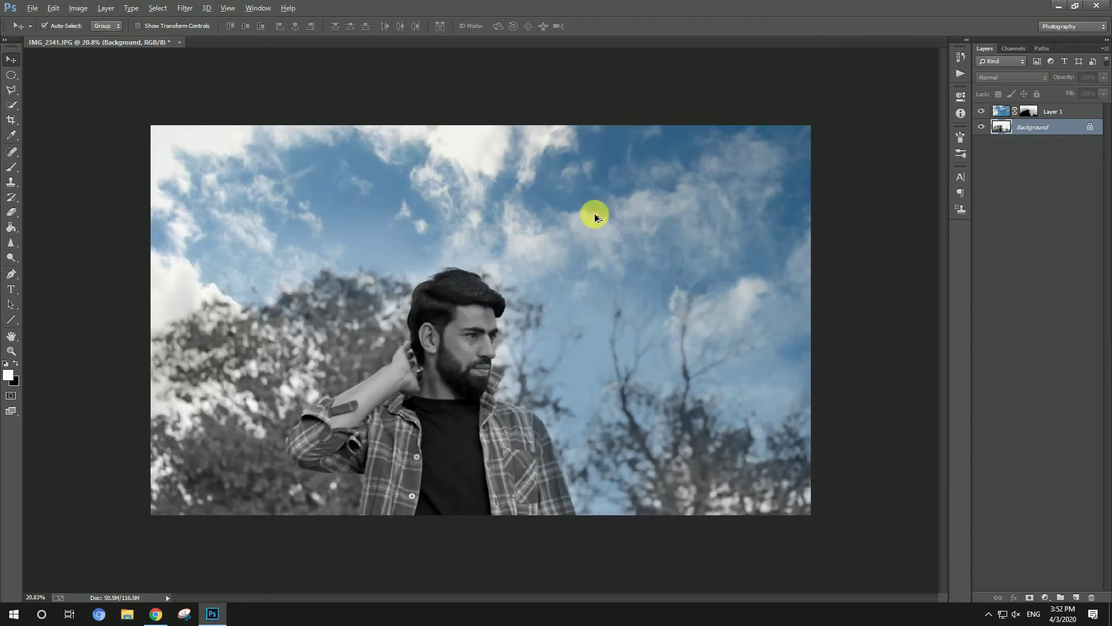
Flatten all layers into a single Background layer
right_click(1035, 131)
click(1024, 229)
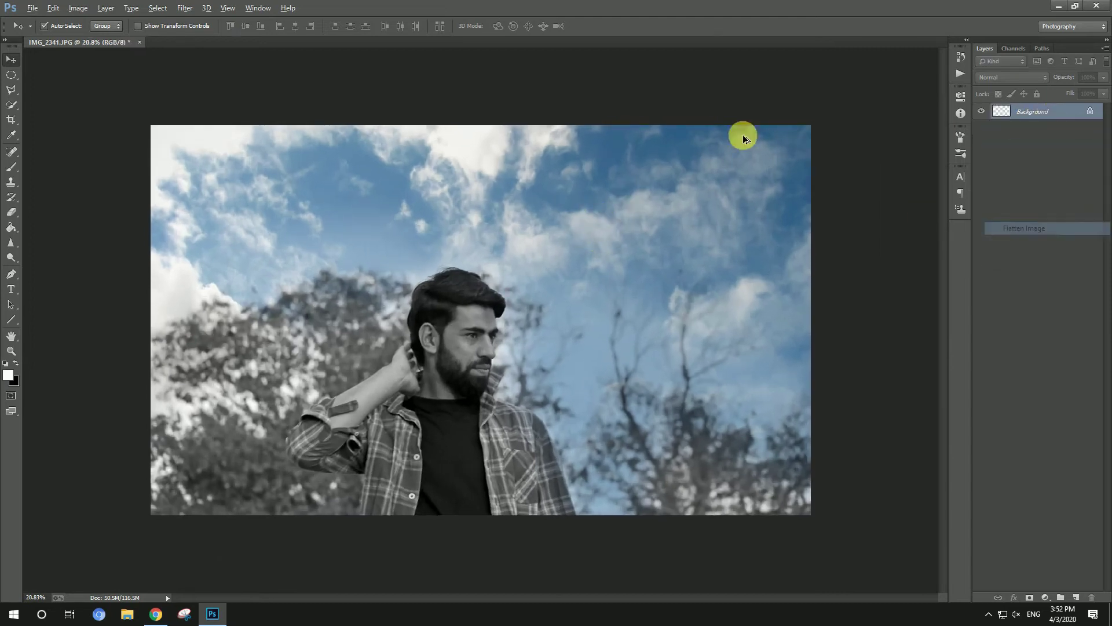
scroll(743, 135, down, 1)
scroll(749, 141, up, 2)
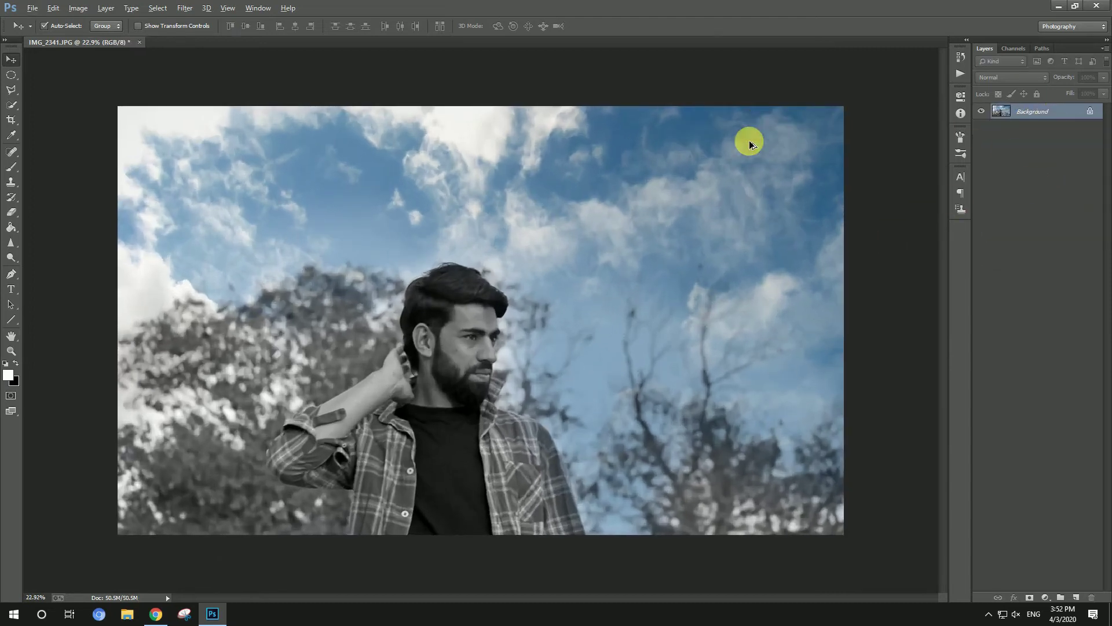
Sharpen the photo with Unsharp Mask at Amount 262
click(186, 7)
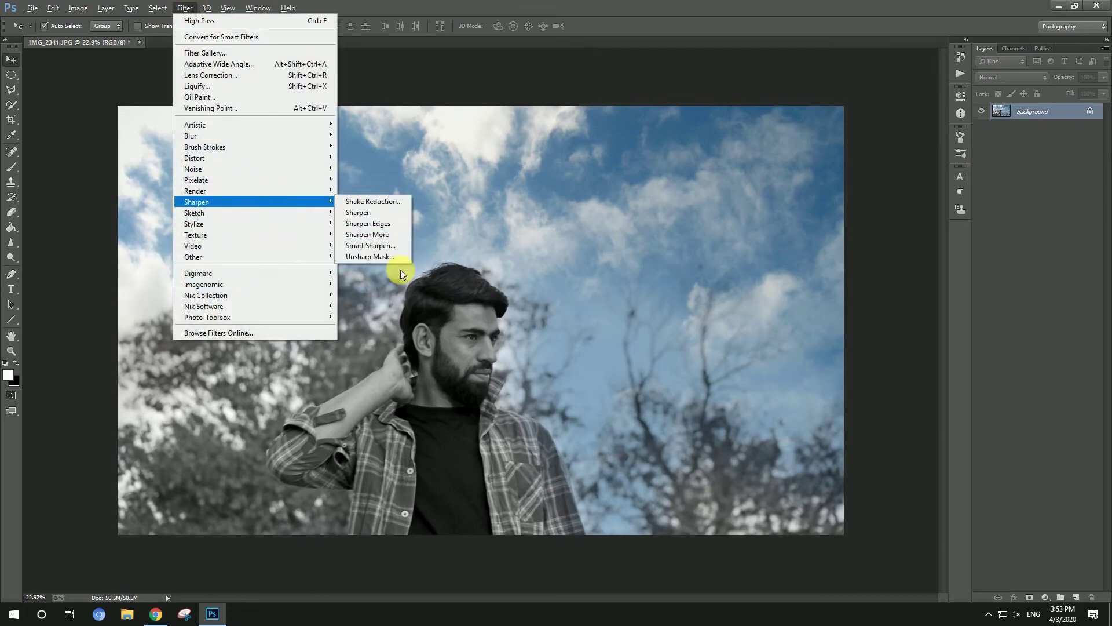
click(371, 256)
drag(803, 399, 905, 396)
click(923, 249)
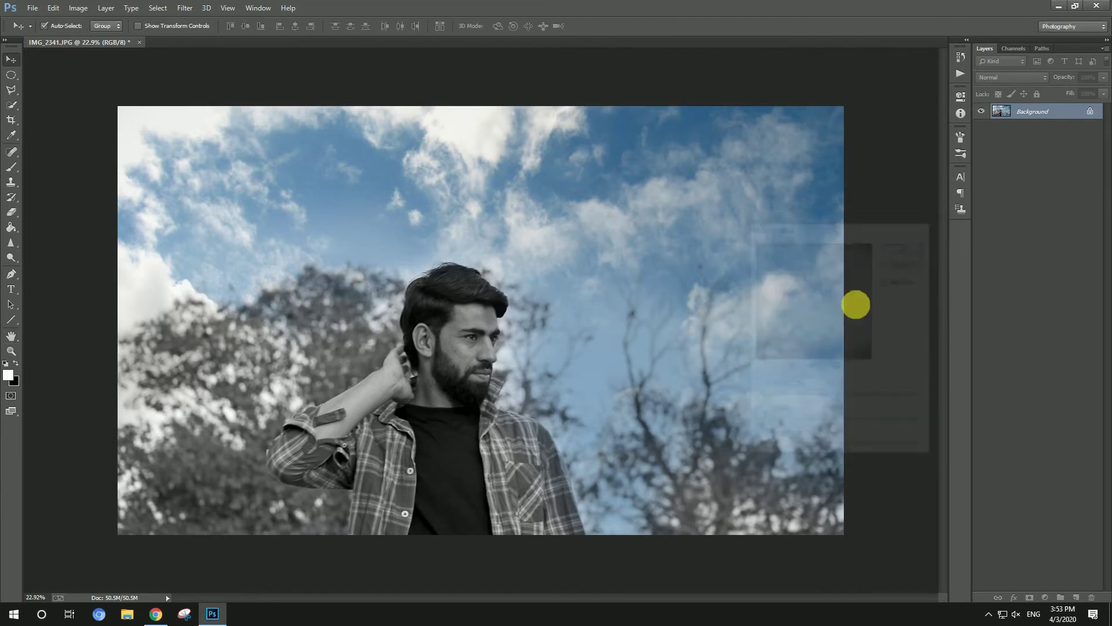
scroll(483, 259, up, 5)
drag(493, 408, 472, 149)
right_click(373, 228)
click(400, 231)
scroll(475, 214, down, 2)
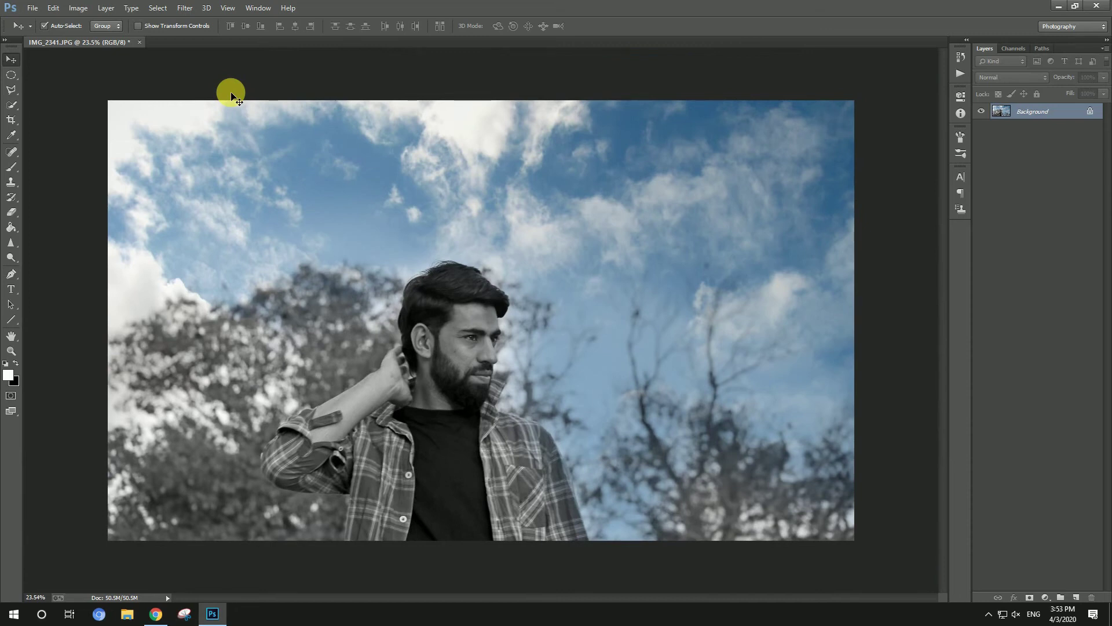
Apply Color Efex Pro's Foliage filter to deepen the blue sky
click(188, 9)
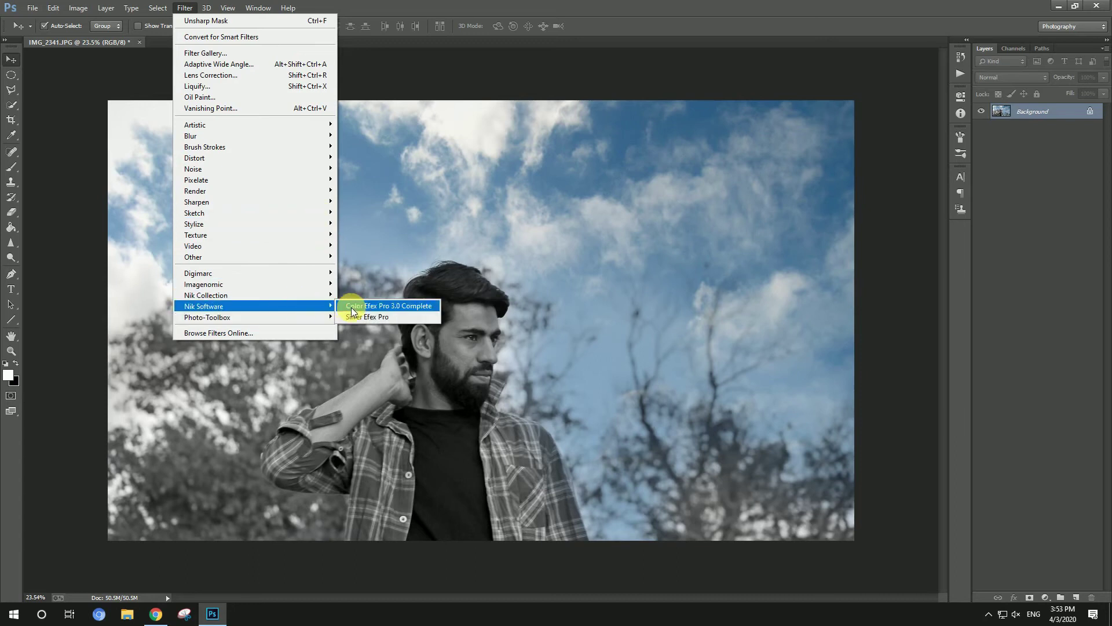
mouse_move(203, 306)
click(394, 304)
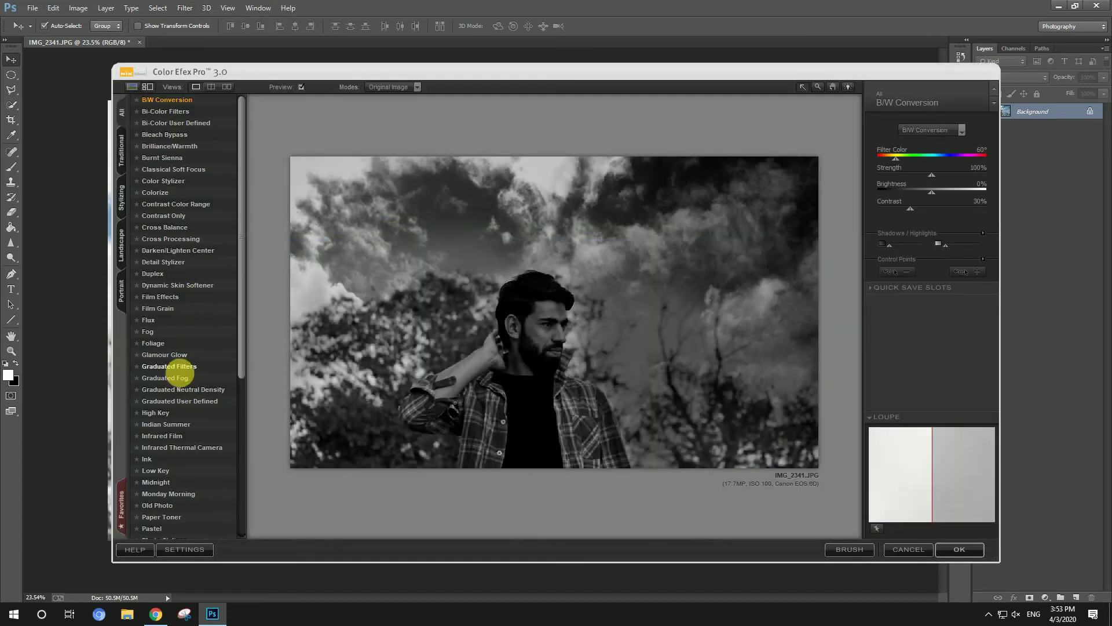
click(150, 343)
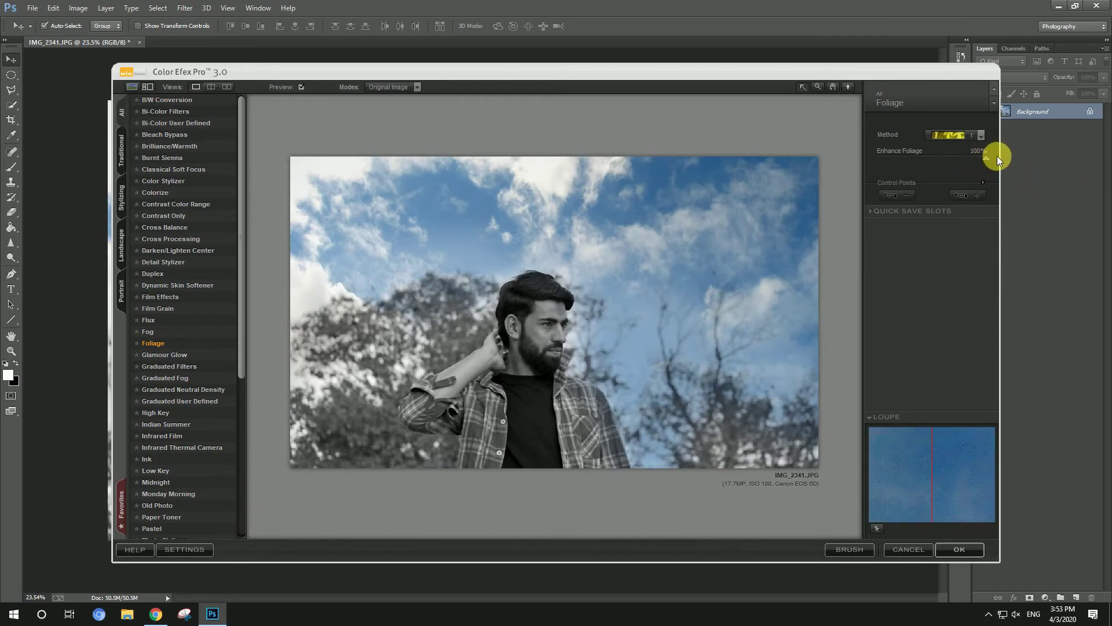
click(966, 138)
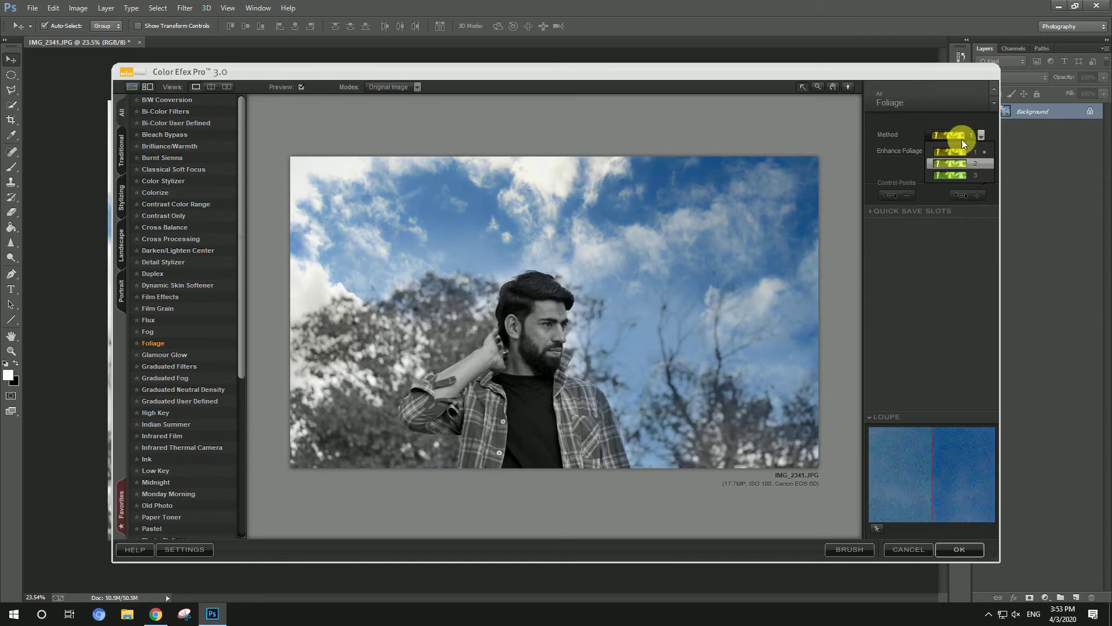
click(971, 551)
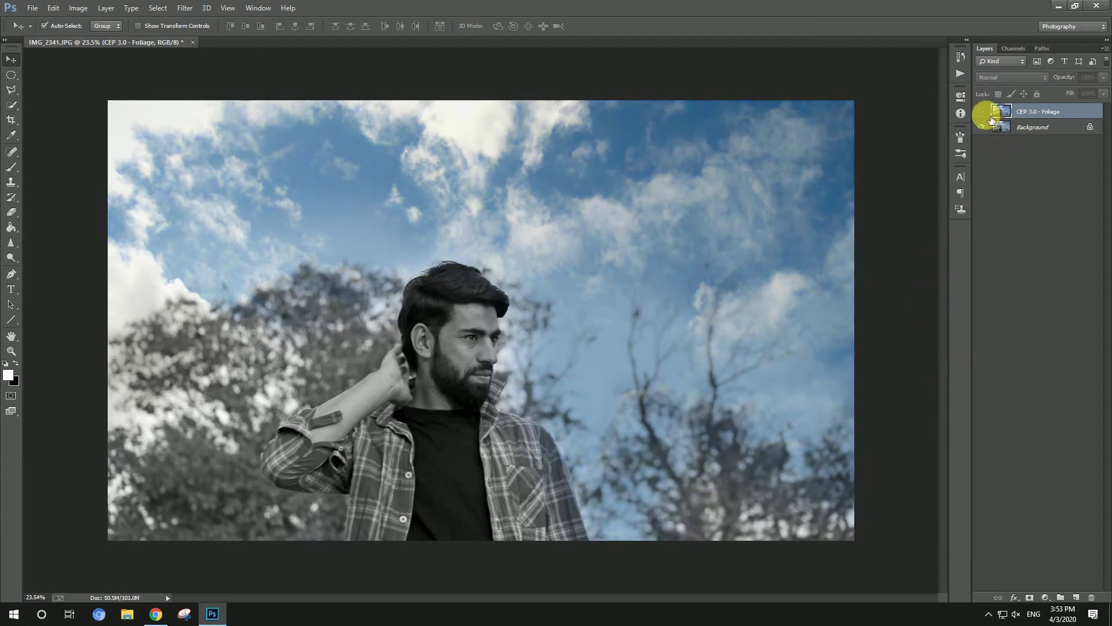
Merge the CEP 3.0 - Foliage layer into the Background with Flatten Image
scroll(661, 223, down, 1)
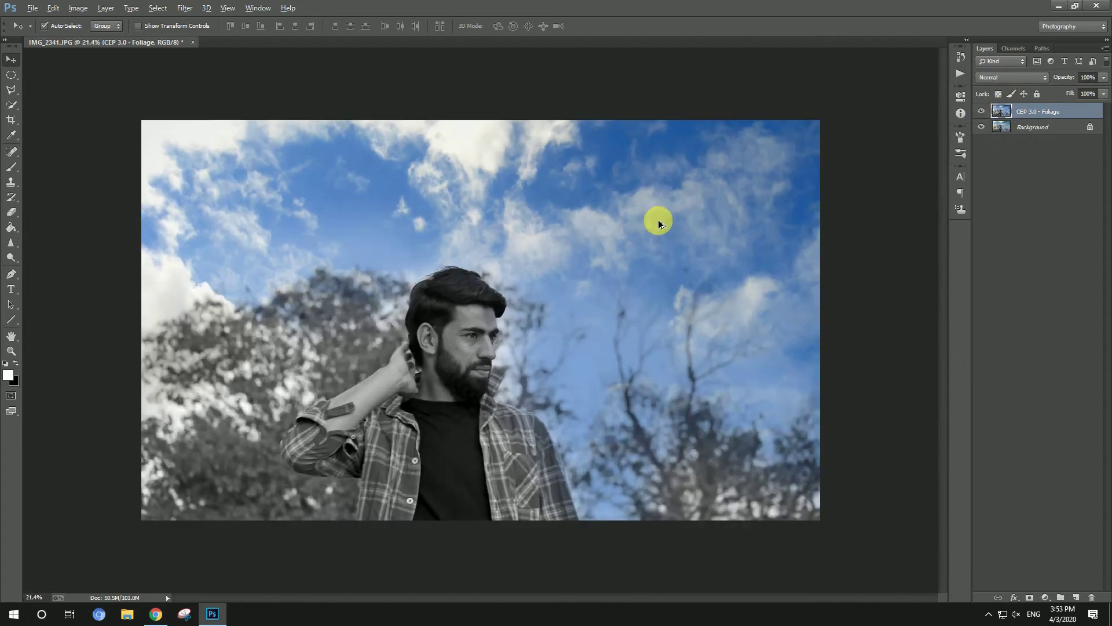
key(ctrl+e)
click(78, 7)
click(116, 53)
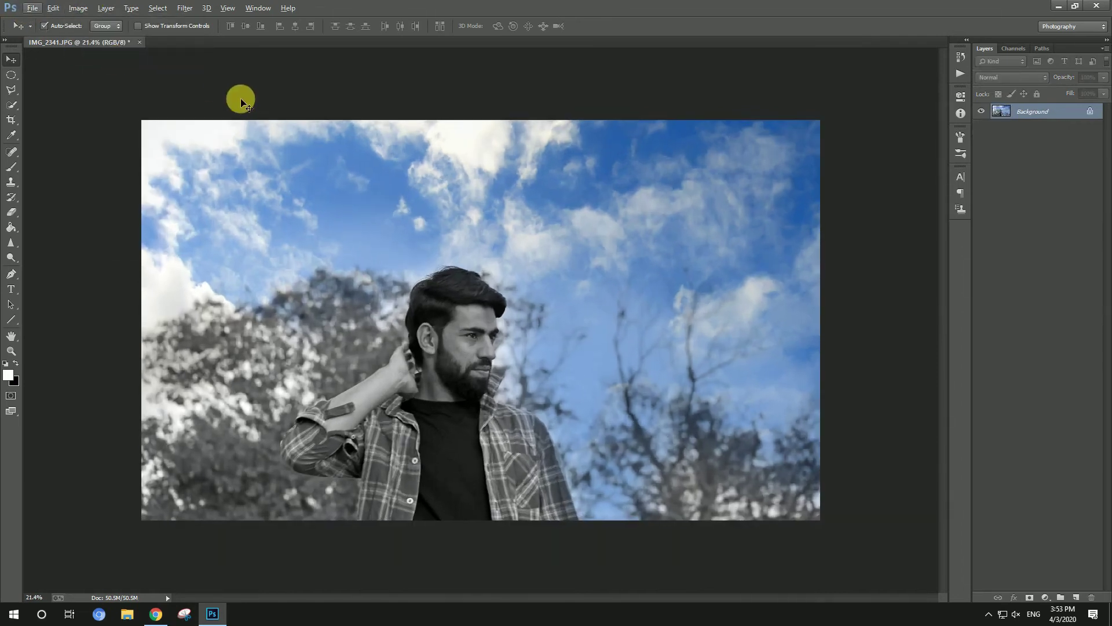
Apply Shadows/Highlights with the shadow amount reduced to 1%
scroll(241, 100, up, 1)
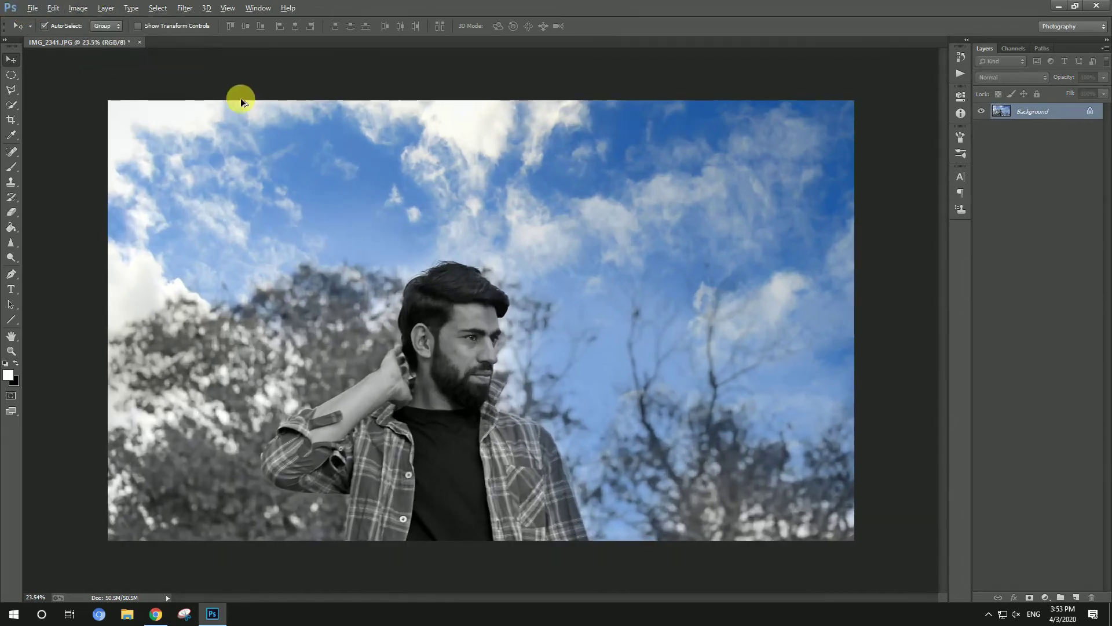
click(78, 8)
click(243, 228)
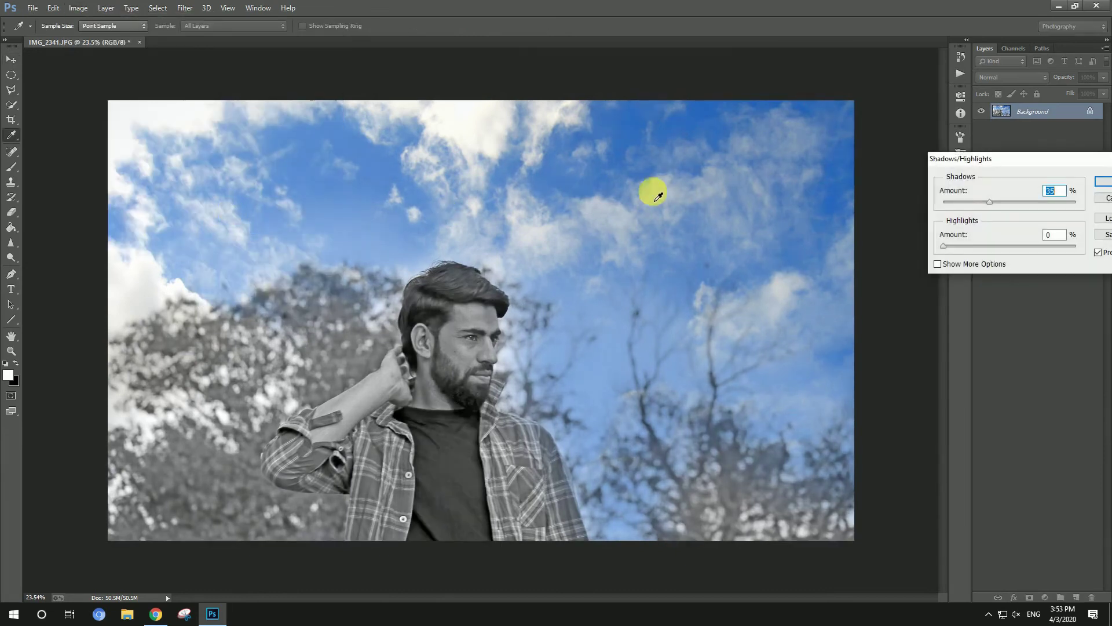
drag(964, 207, 940, 204)
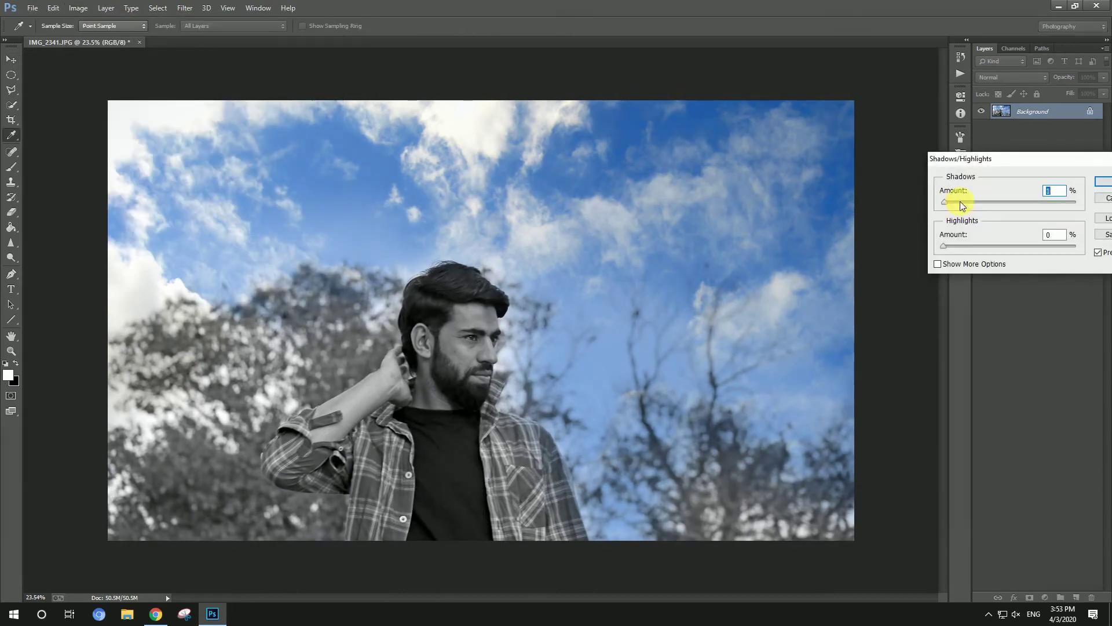
click(1106, 184)
key(v)
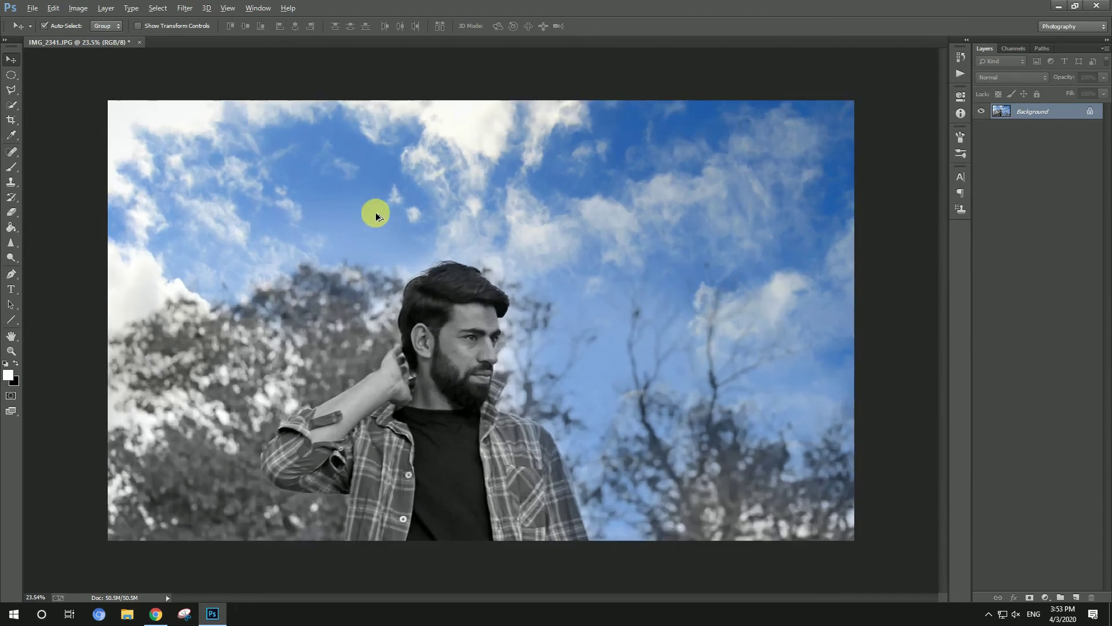
Raise the contrast to 25 in Brightness/Contrast
click(78, 7)
click(237, 37)
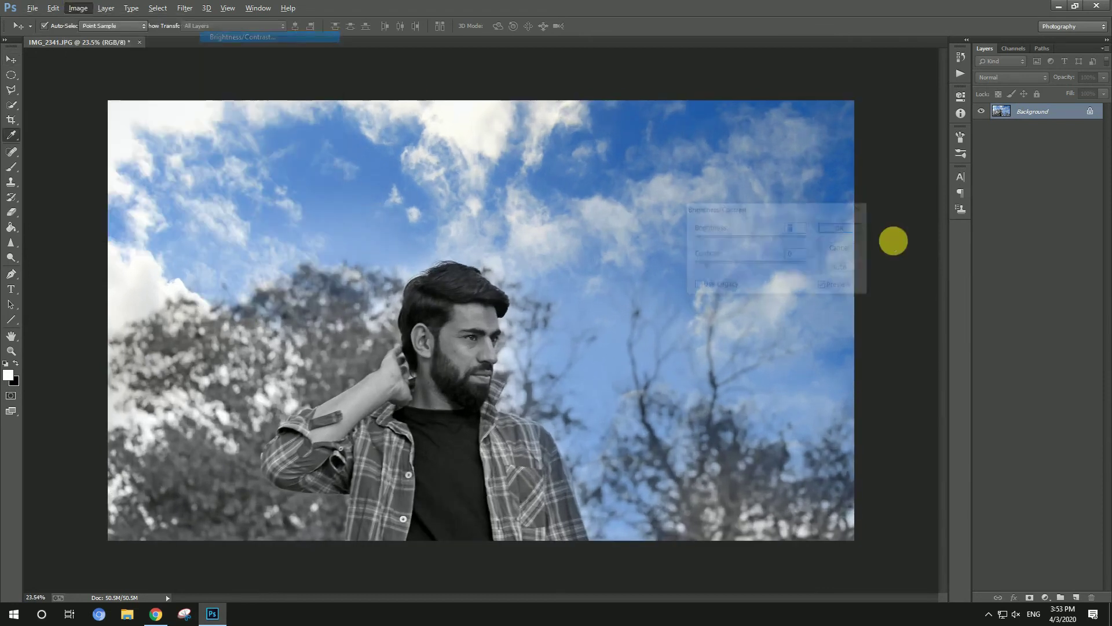
drag(759, 263, 774, 263)
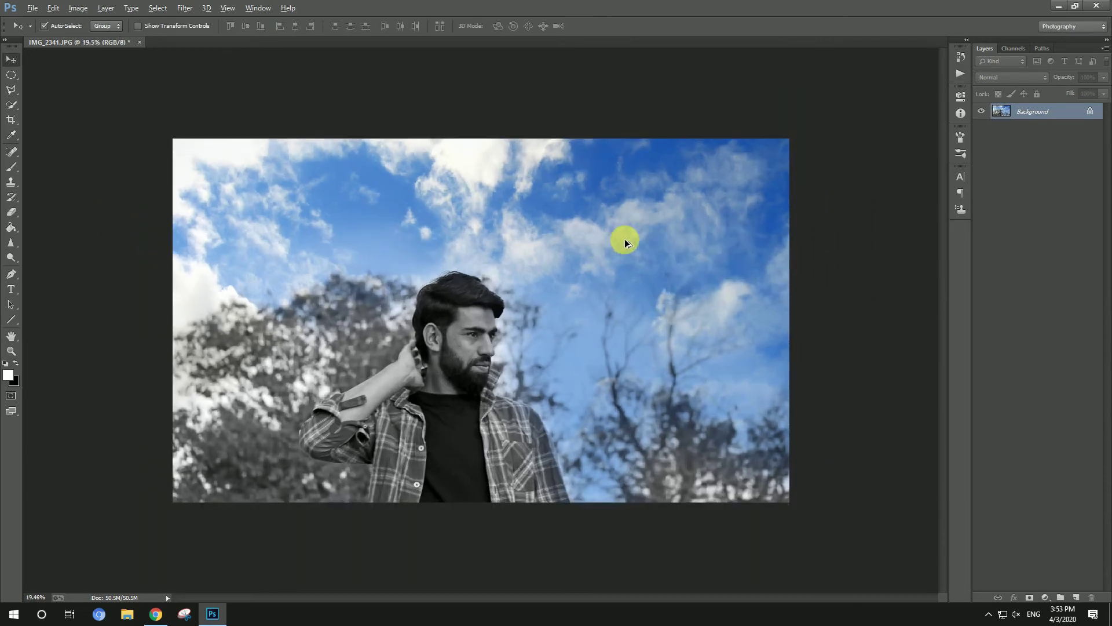
click(184, 8)
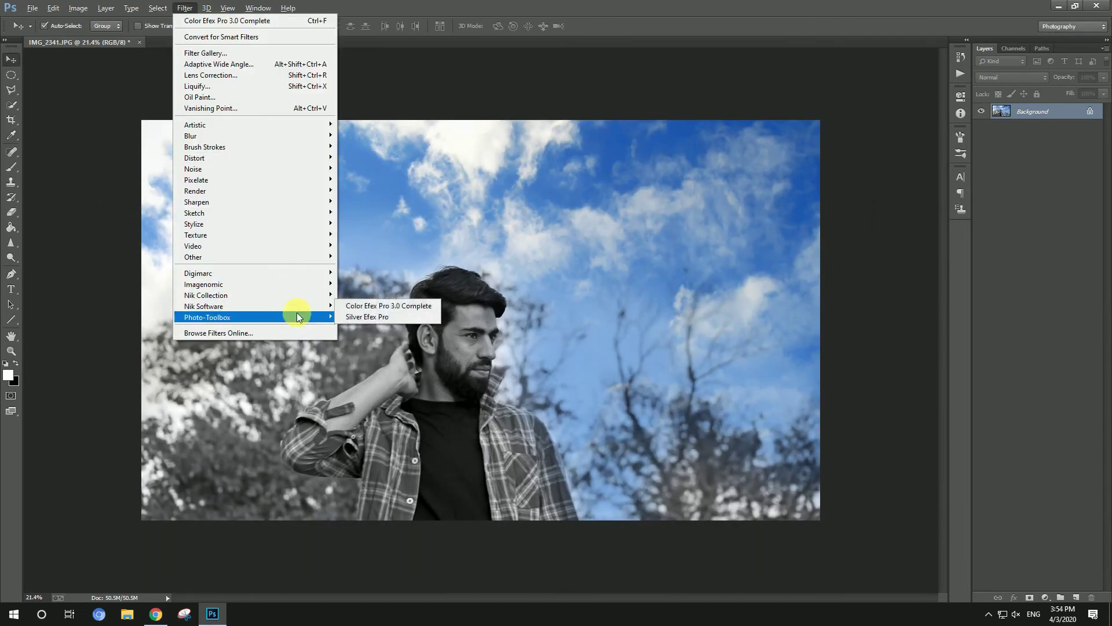
mouse_move(203, 306)
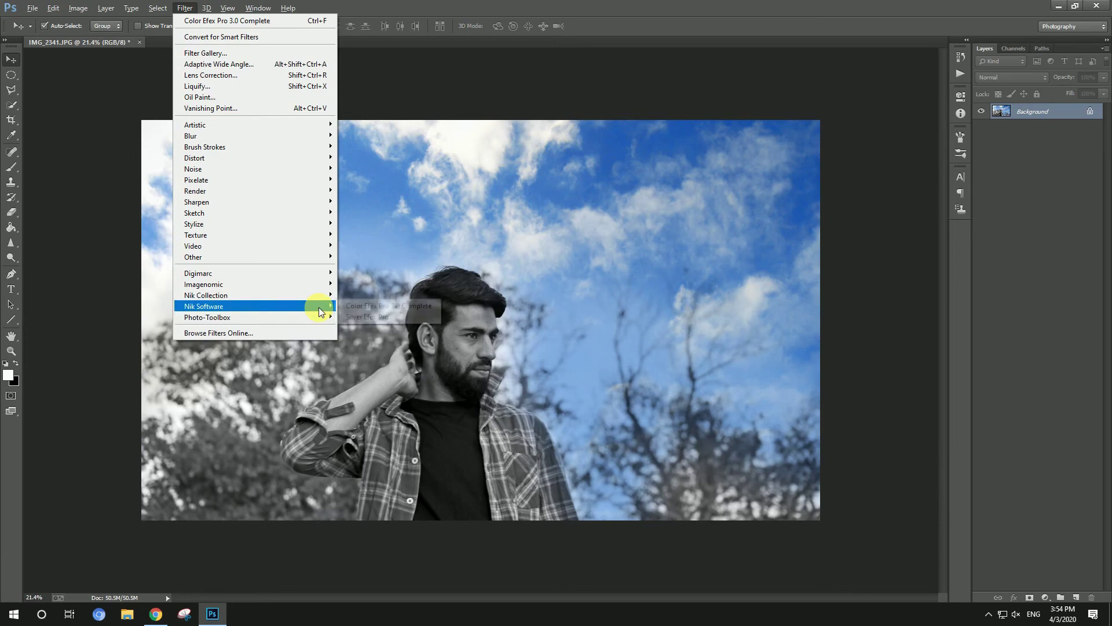
click(371, 304)
scroll(241, 522, down, 5)
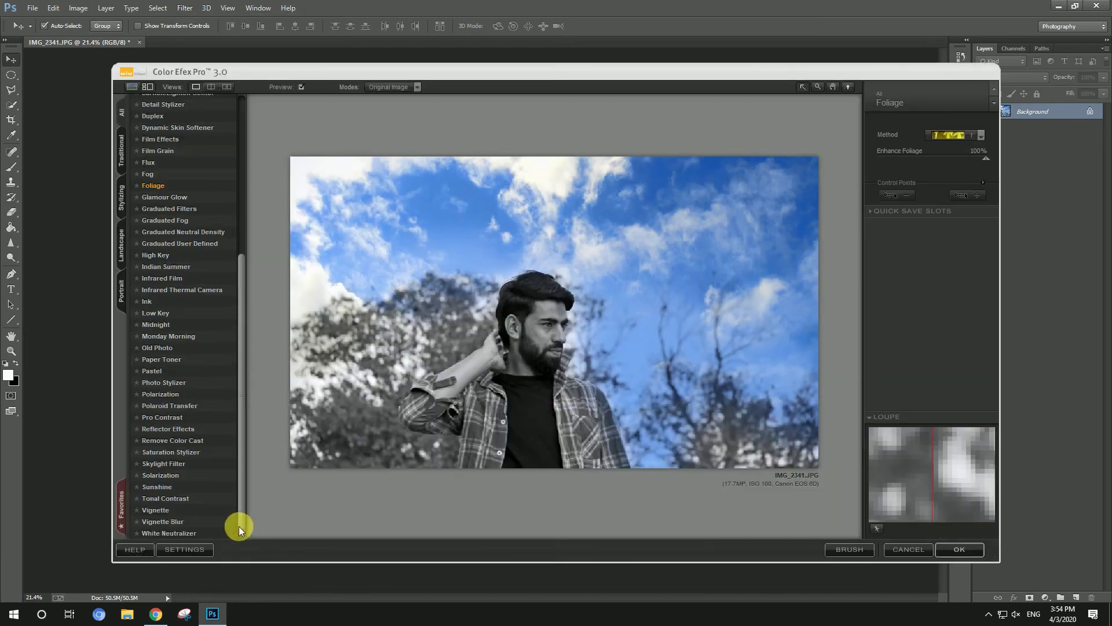
click(155, 532)
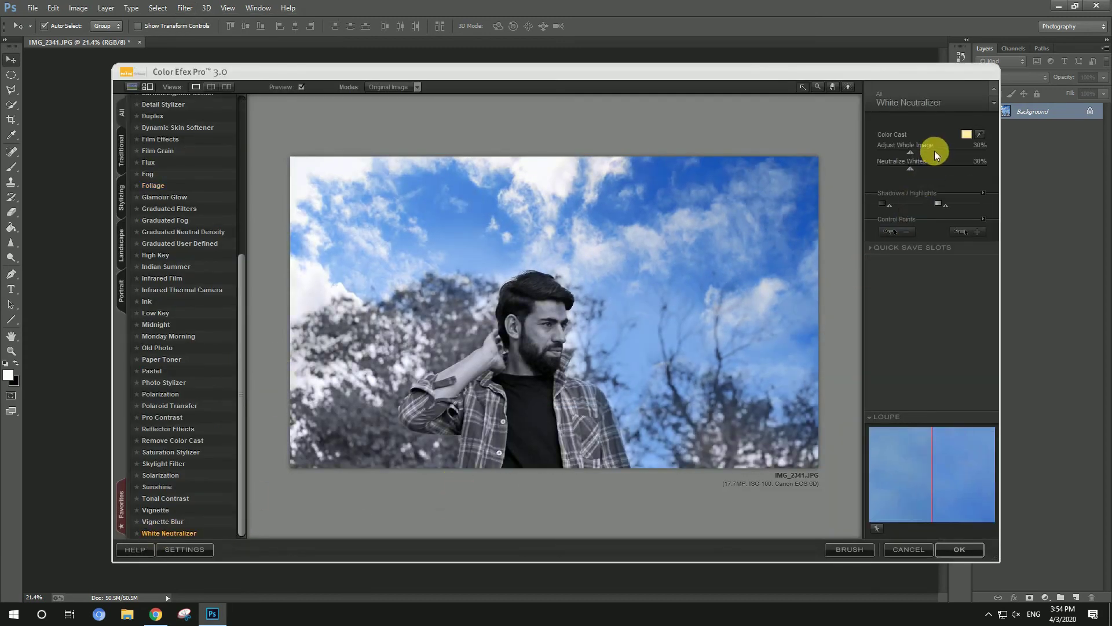
drag(983, 148, 982, 148)
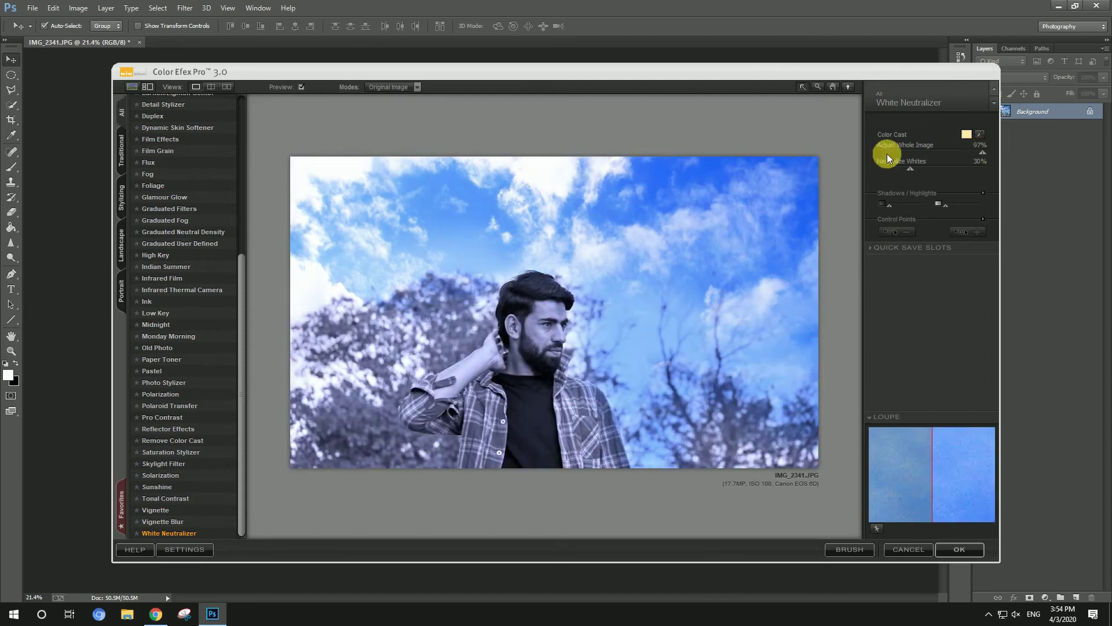
click(910, 548)
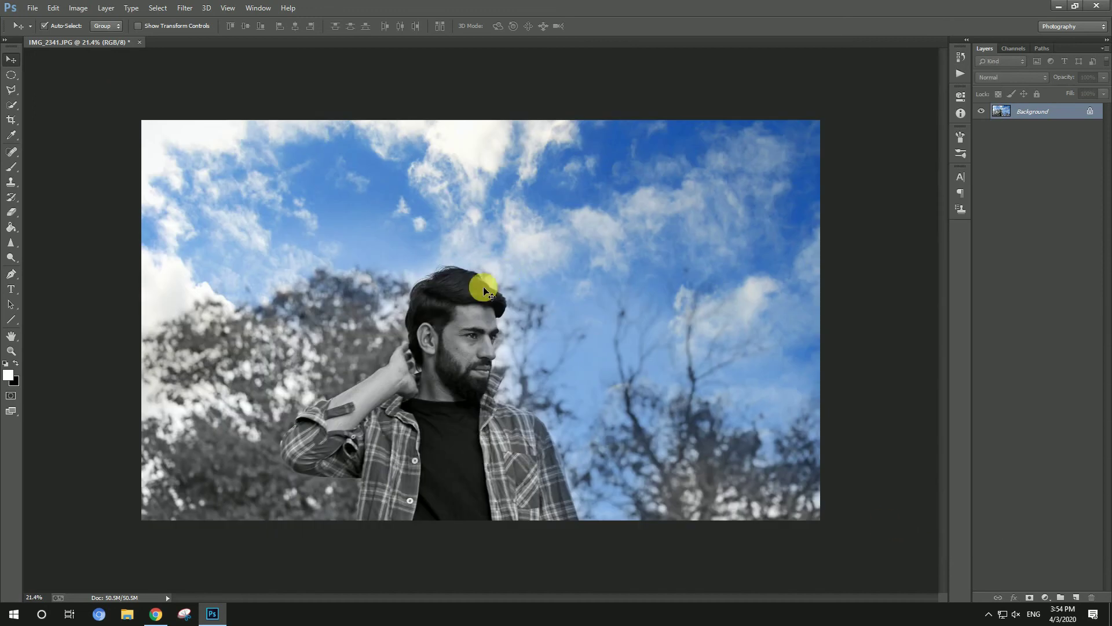
key(ctrl+plus)
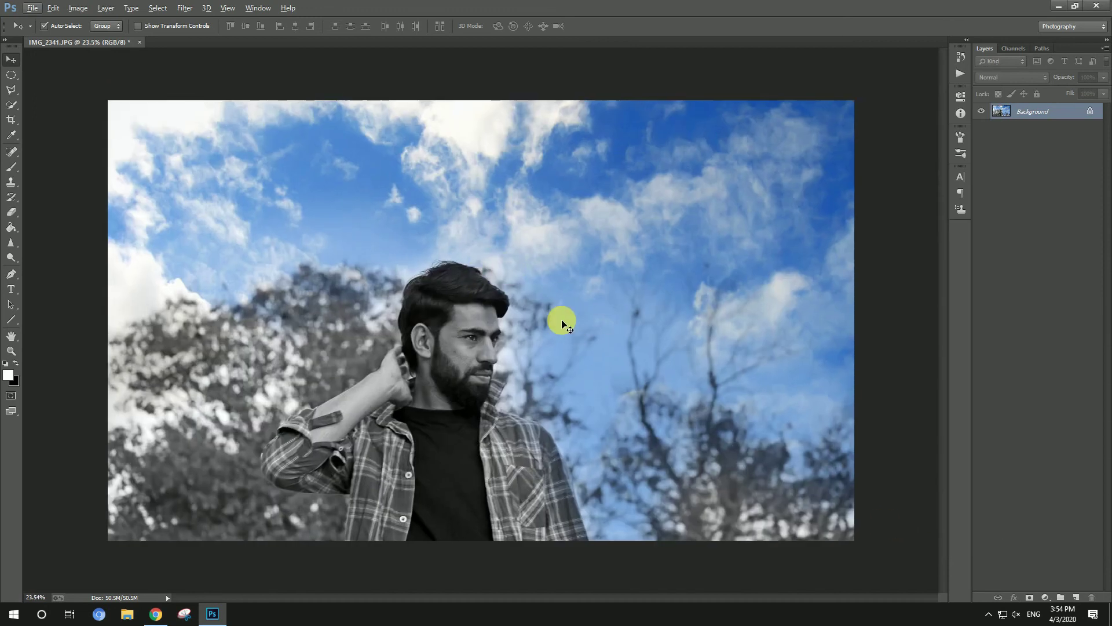
Try lifting the midtones with a manual Curves point, then cancel it
key(ctrl+m)
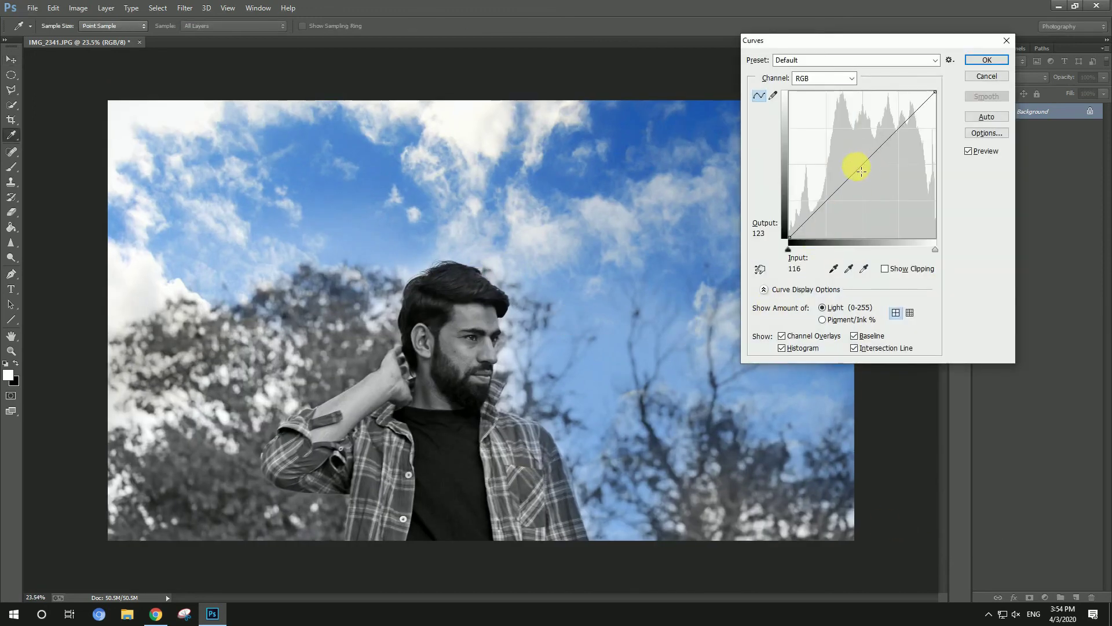
click(865, 169)
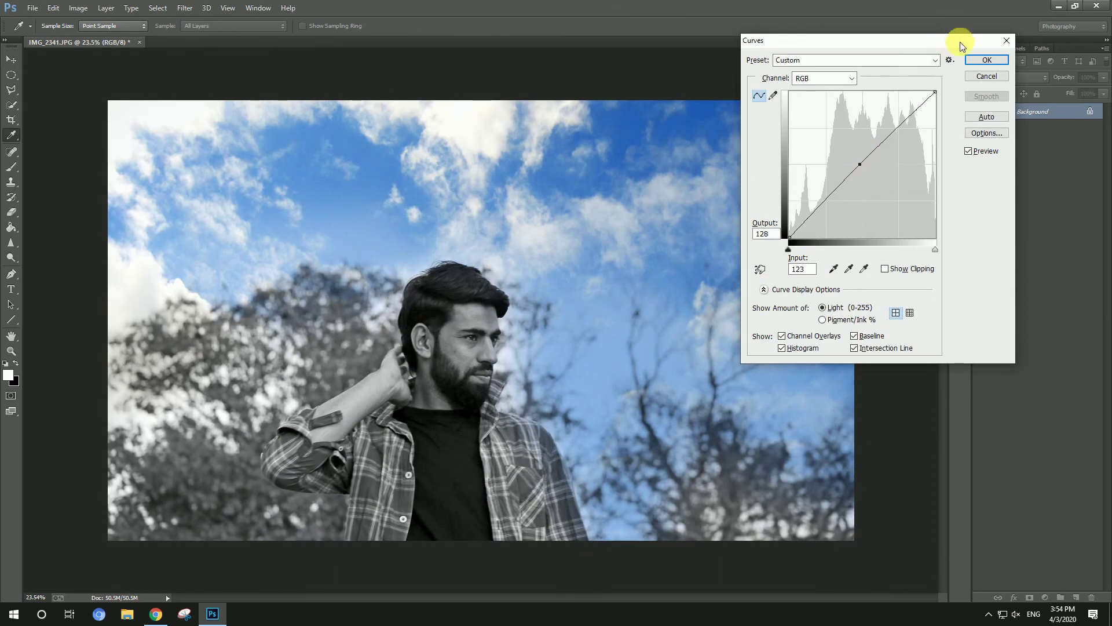
drag(864, 168, 863, 164)
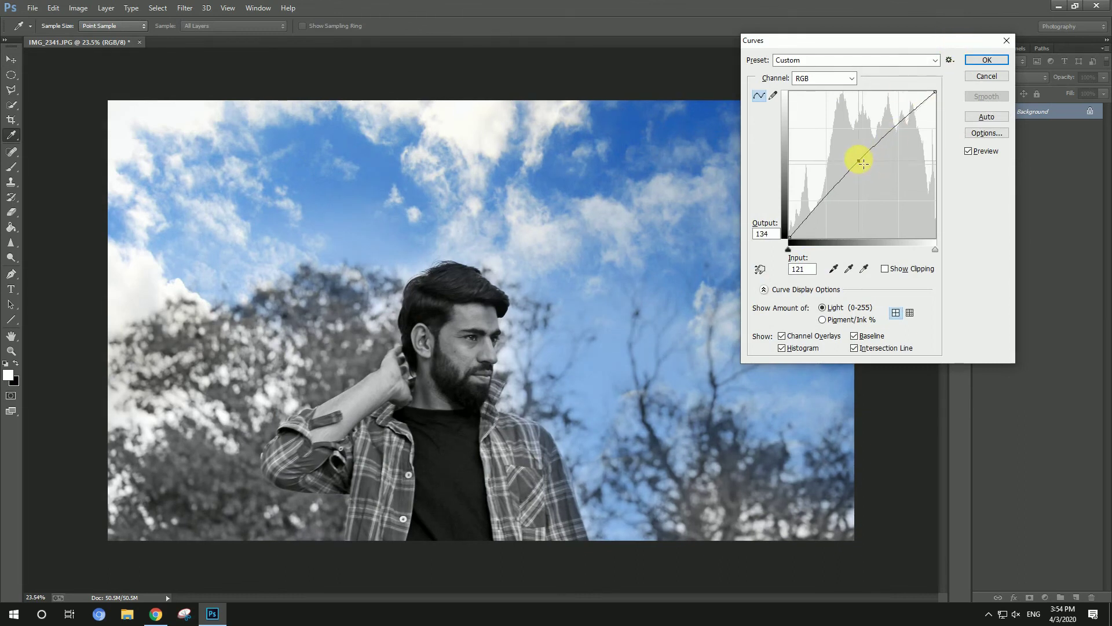
key(Escape)
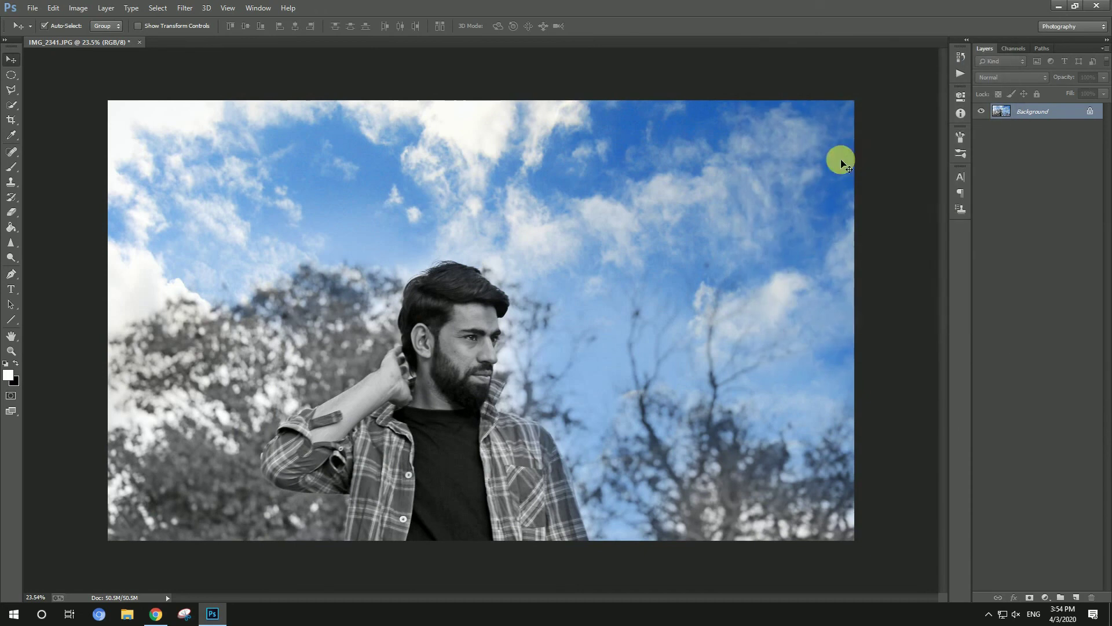
Apply the Linear Contrast (RGB) Curves preset to the photo
key(ctrl+m)
click(813, 61)
click(806, 155)
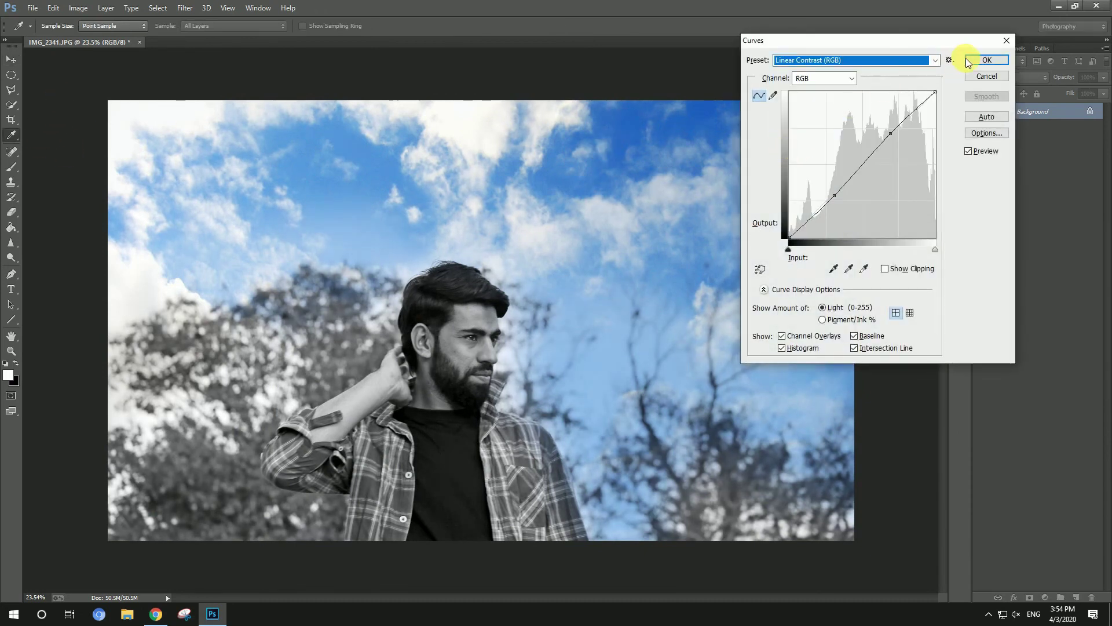
click(967, 60)
scroll(475, 222, down, 1)
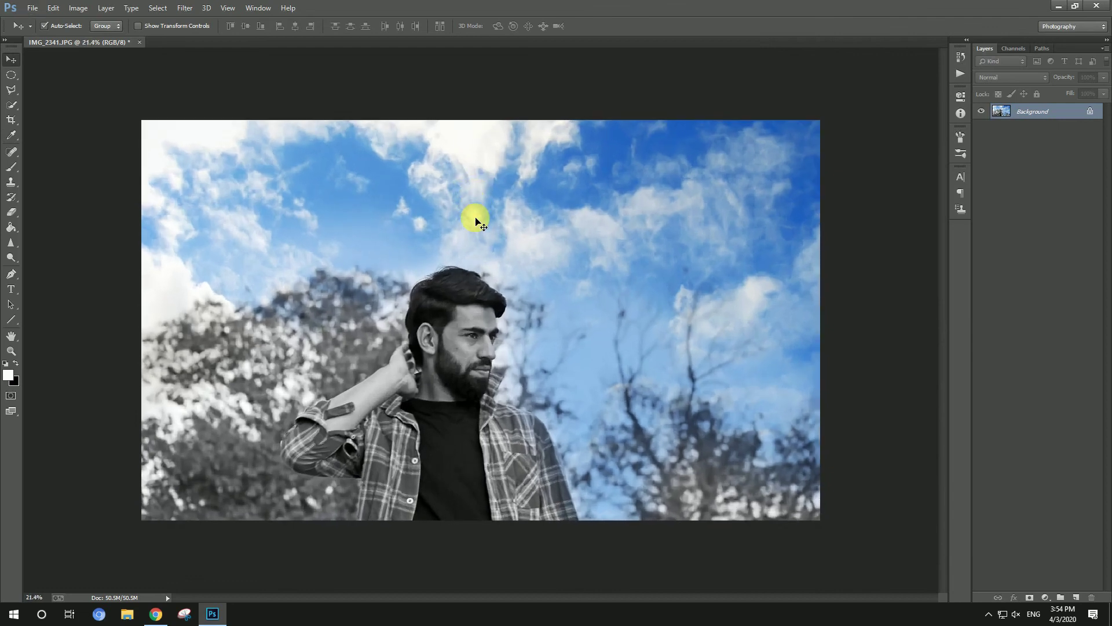
Save the photo to Downloads as IMG_2341.jpg with Maximum quality, progressive JPEG options
key(ctrl+shift+s)
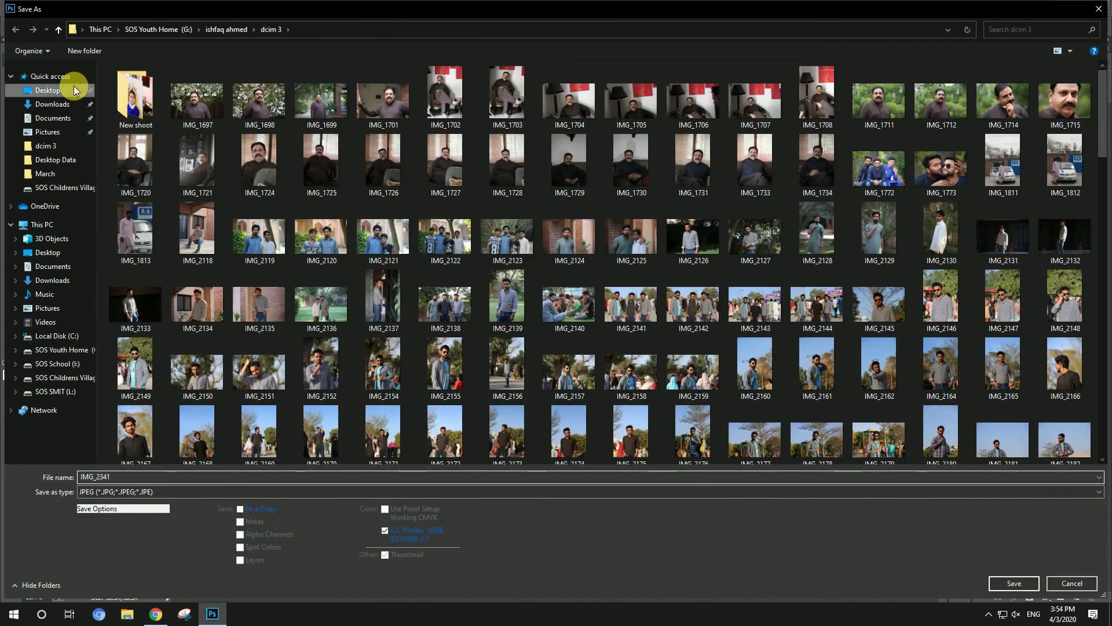
click(74, 88)
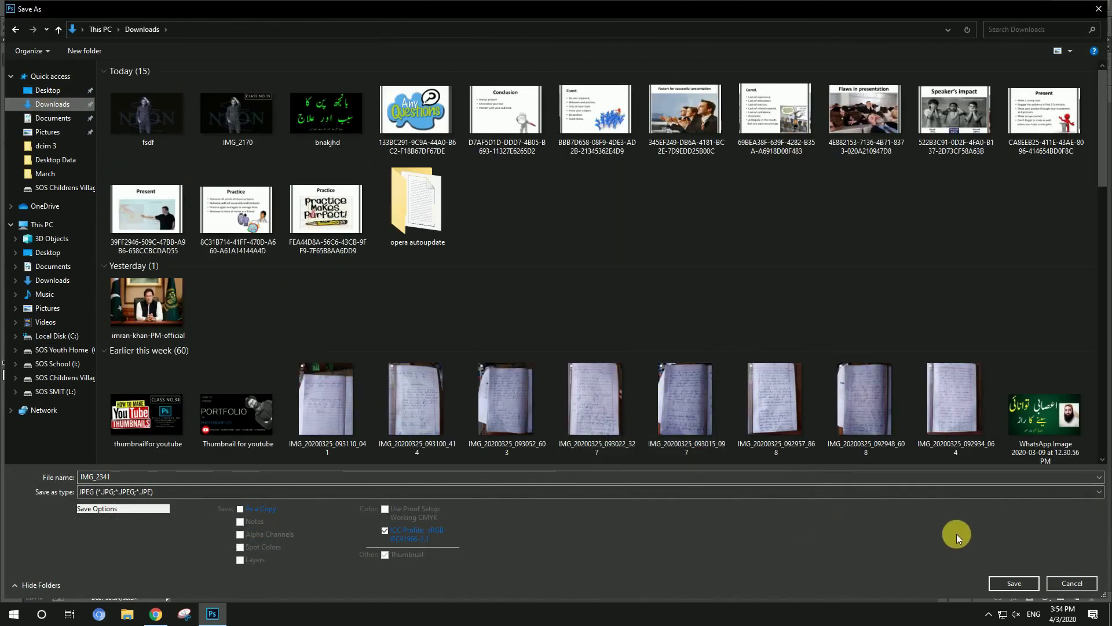
click(998, 582)
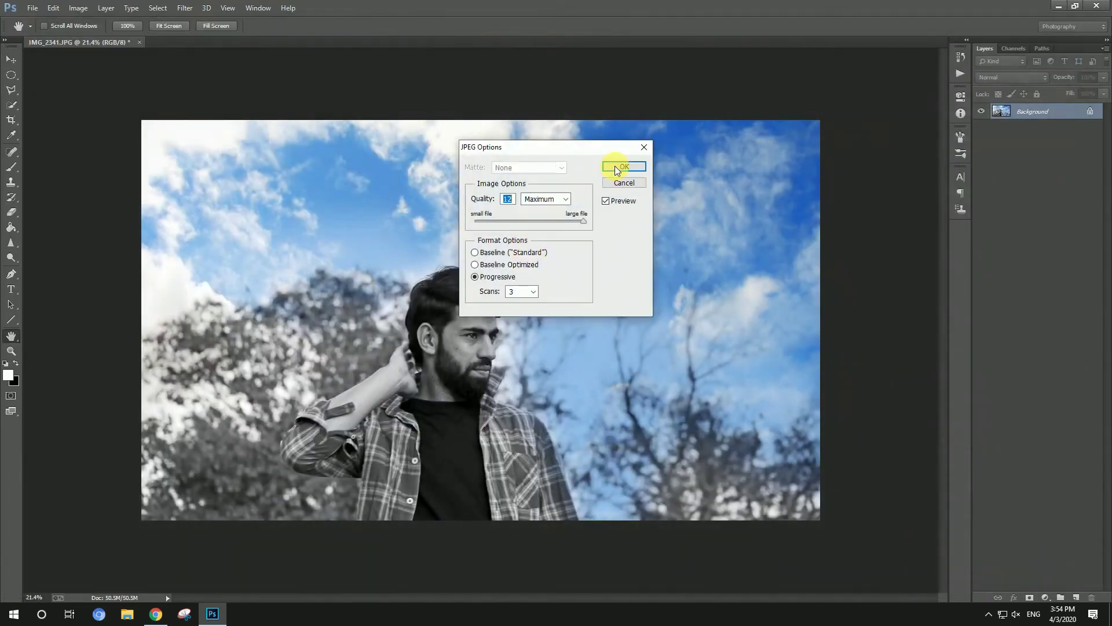
click(616, 168)
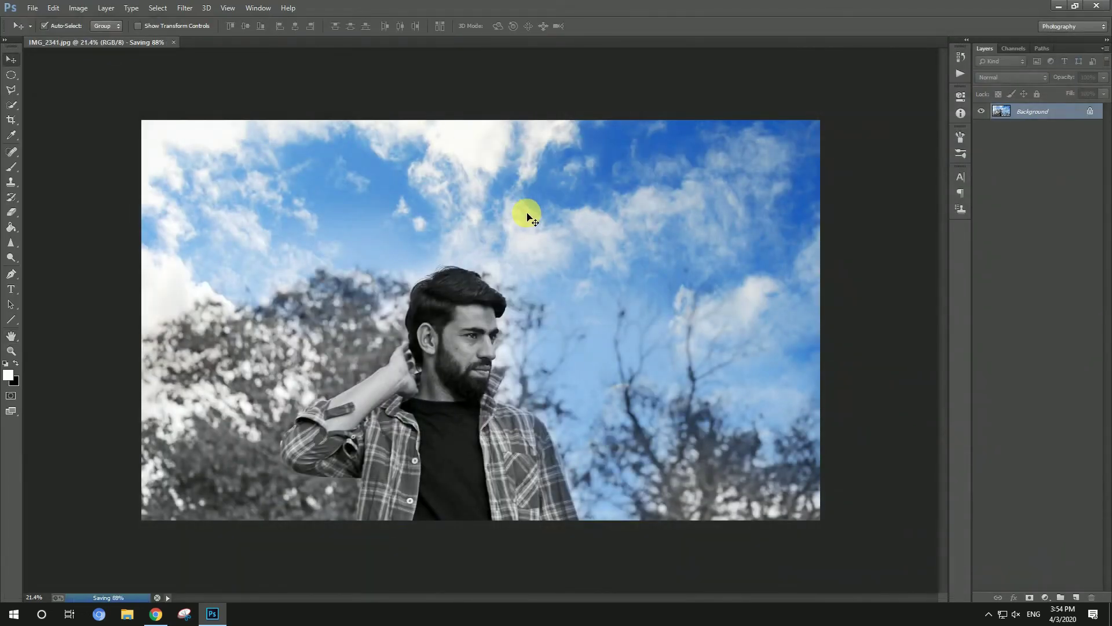